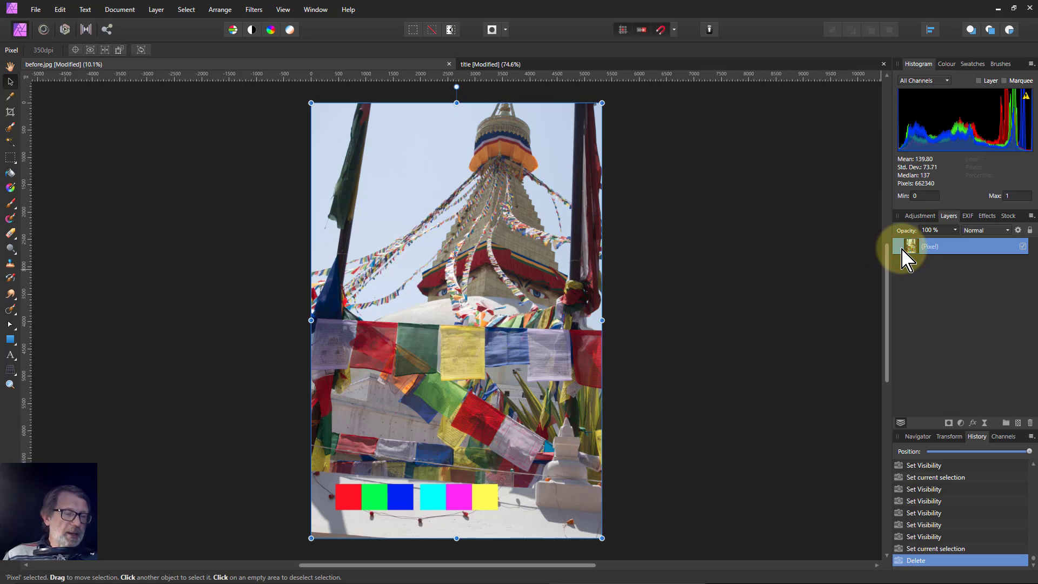
Step: Duplicate the stupa photo layer six times with Ctrl+J, giving seven identical pixel layers
{"action": "key", "text": "ctrl+j"}
{"action": "key", "text": "ctrl+j"}
{"action": "key", "text": "ctrl+j"}
{"action": "key", "text": "ctrl+j"}
{"action": "key", "text": "ctrl+j"}
{"action": "key", "text": "ctrl+j"}
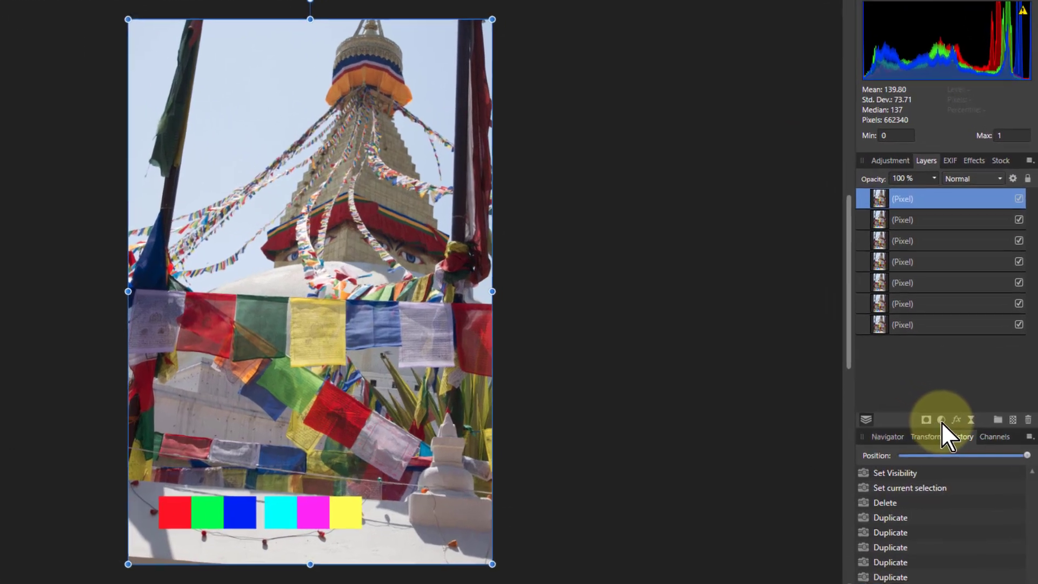
Step: Add an HSL adjustment to the top photo layer with Saturation Shift at -100%
{"action": "left_click", "coordinate": [961, 423]}
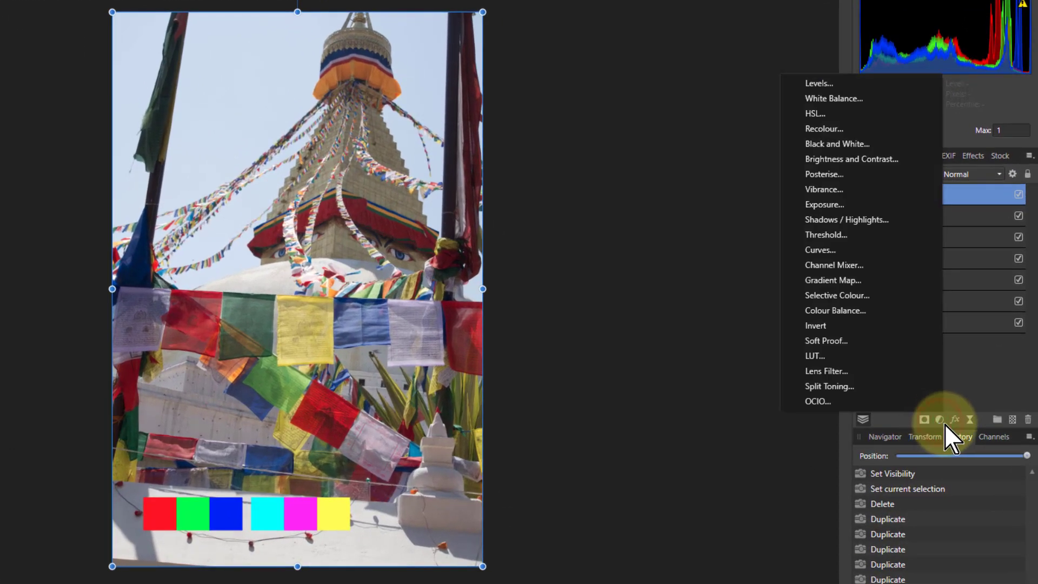
{"action": "left_click", "coordinate": [813, 114]}
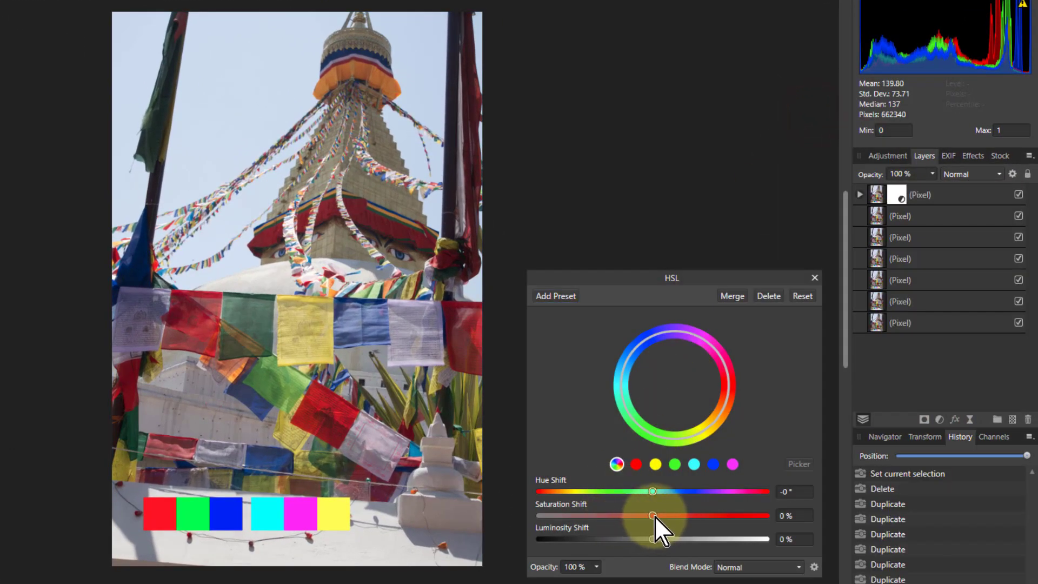
{"action": "mouse_move", "coordinate": [653, 516]}
{"action": "left_mouse_down"}
{"action": "mouse_move", "coordinate": [513, 516]}
{"action": "mouse_move", "coordinate": [650, 524]}
{"action": "left_mouse_up"}
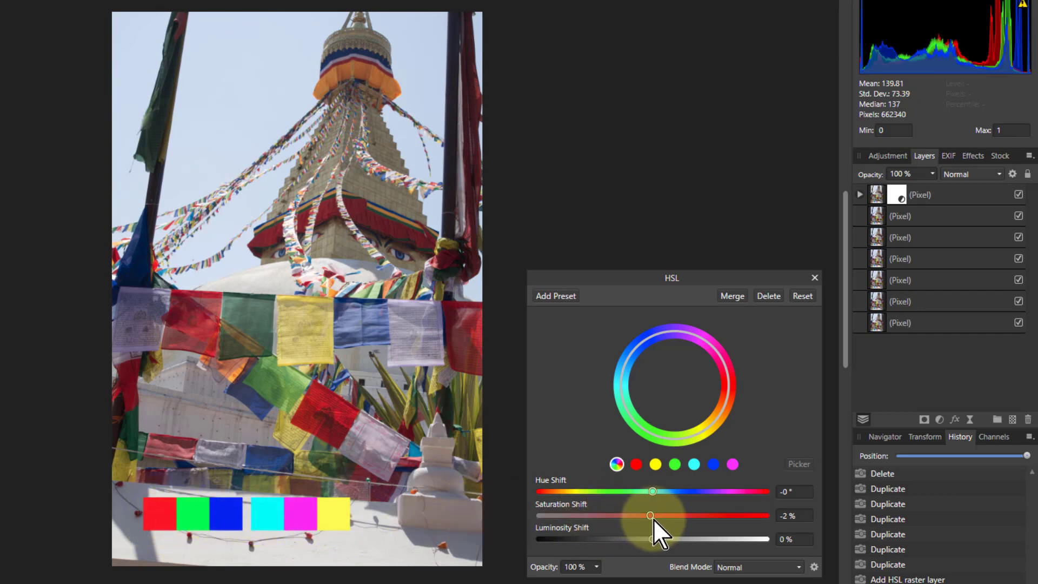
{"action": "left_click_drag", "start_coordinate": [653, 520], "coordinate": [472, 517]}
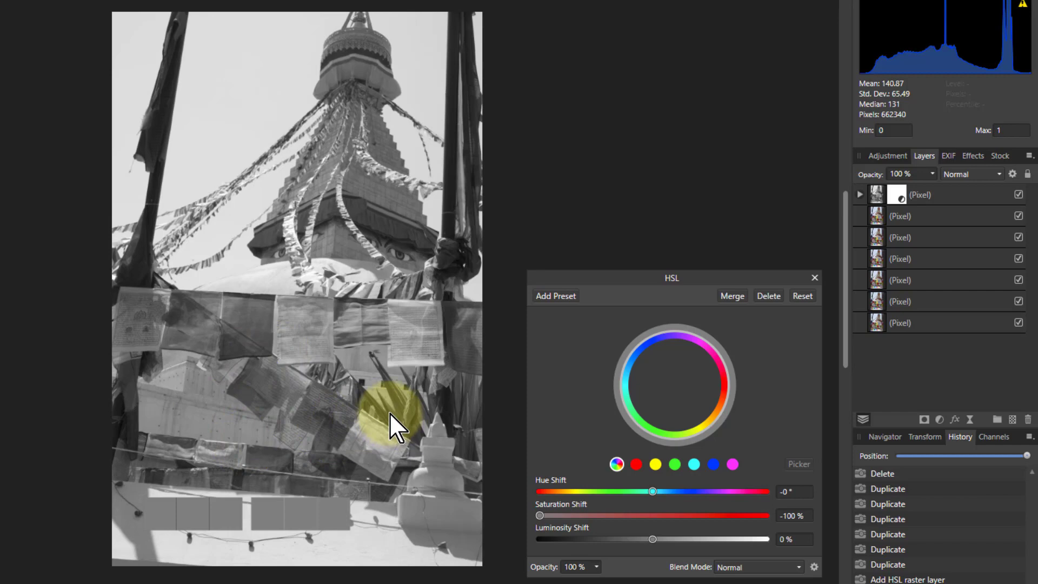
{"action": "left_click", "coordinate": [813, 275]}
Step: Hide the HSL layer and give the second photo layer a Vibrance adjustment at -100% saturation
{"action": "left_click", "coordinate": [1019, 194]}
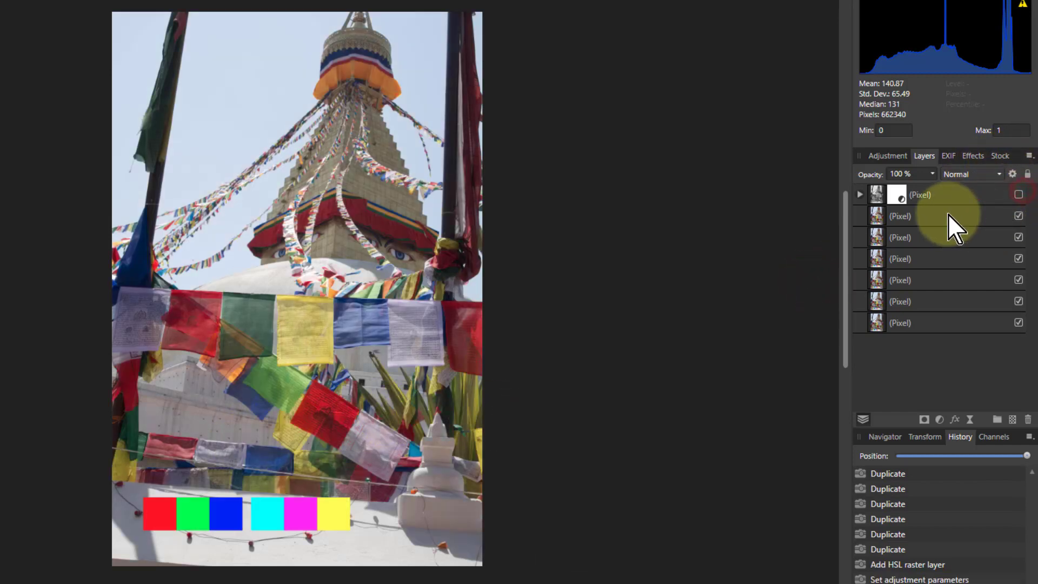
{"action": "left_click", "coordinate": [898, 216]}
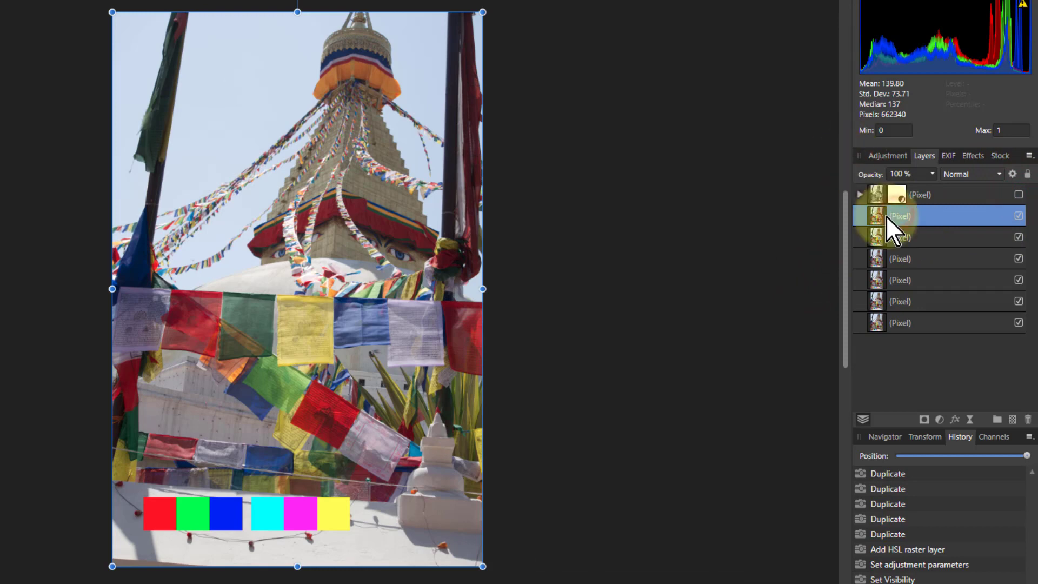
{"action": "left_click", "coordinate": [939, 419]}
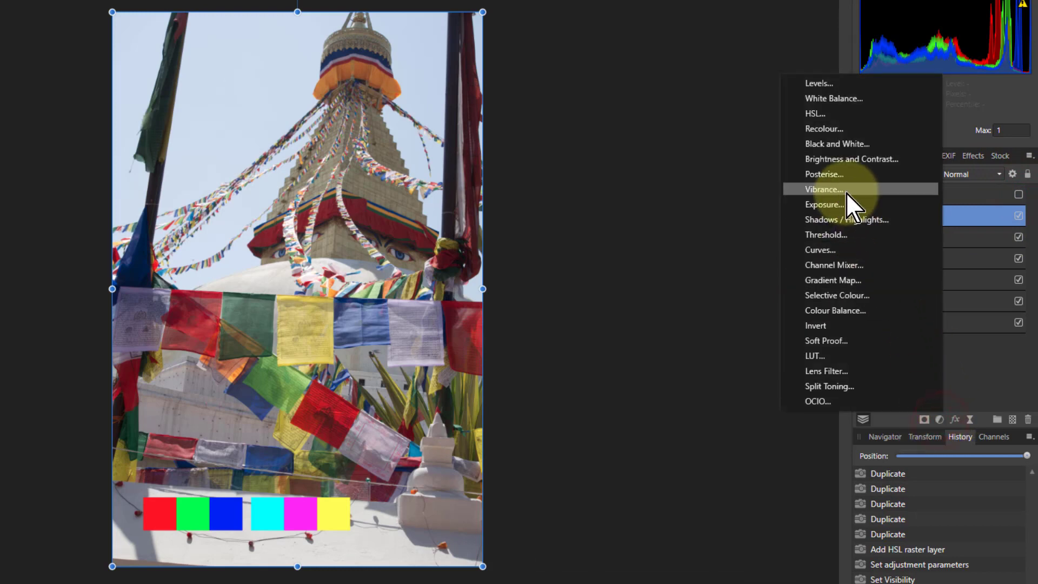
{"action": "left_click", "coordinate": [825, 193]}
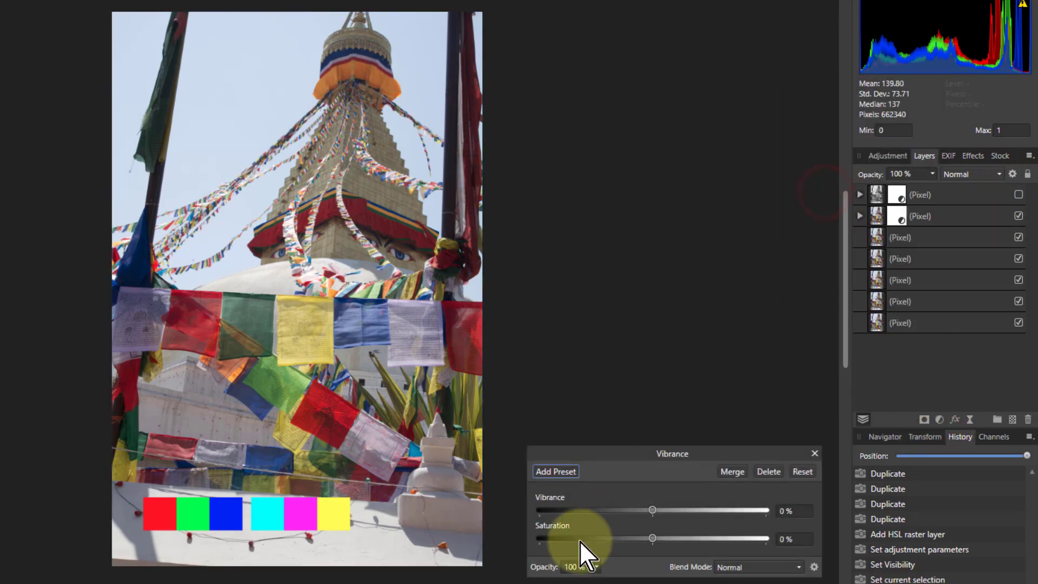
{"action": "left_click_drag", "start_coordinate": [653, 538], "coordinate": [503, 538]}
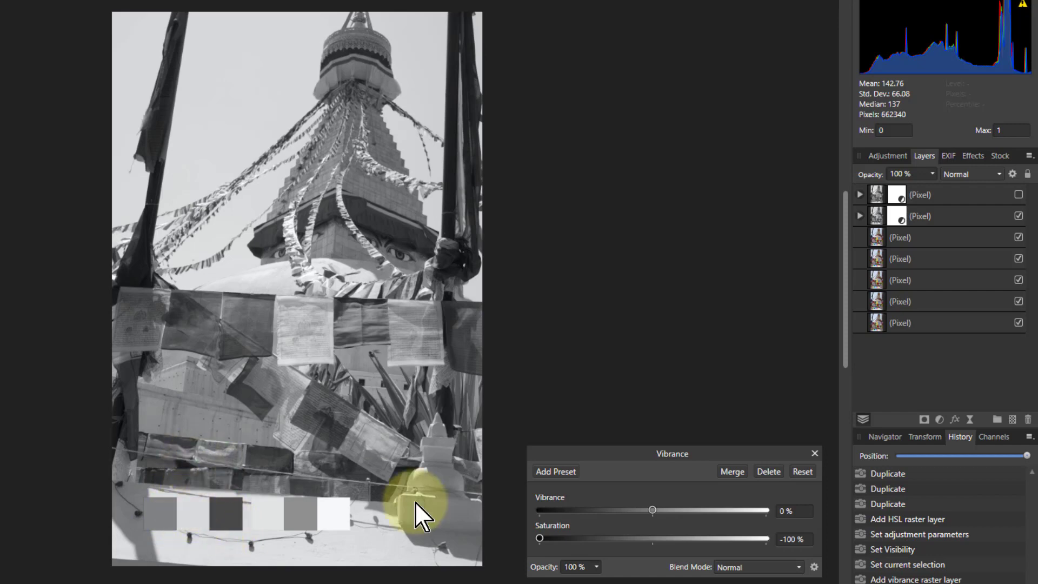
{"action": "left_click", "coordinate": [815, 454]}
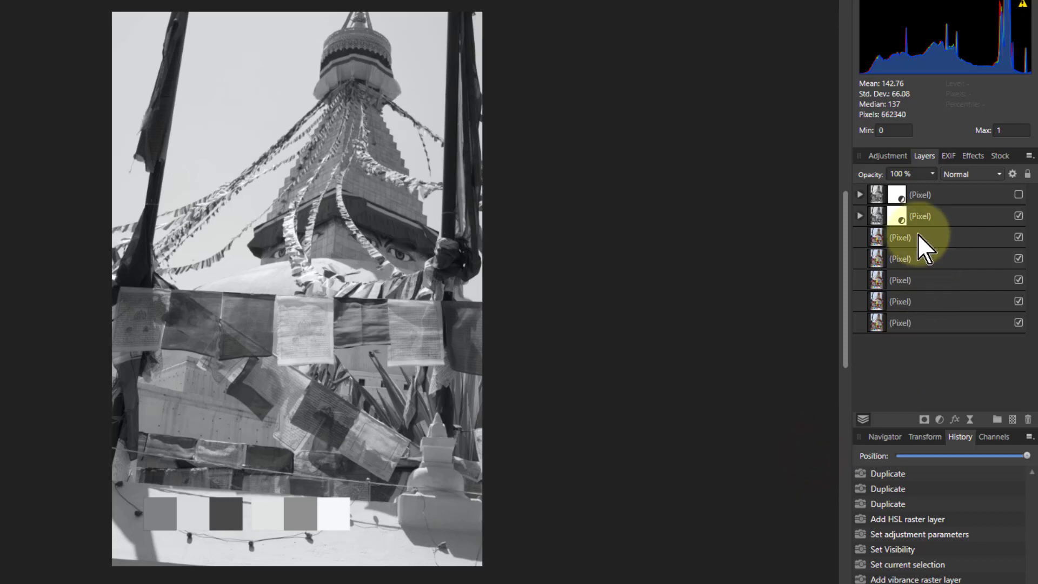
Step: Compare the HSL layer against the colour photo, then hide both HSL and Vibrance layers
{"action": "left_click", "coordinate": [1018, 195]}
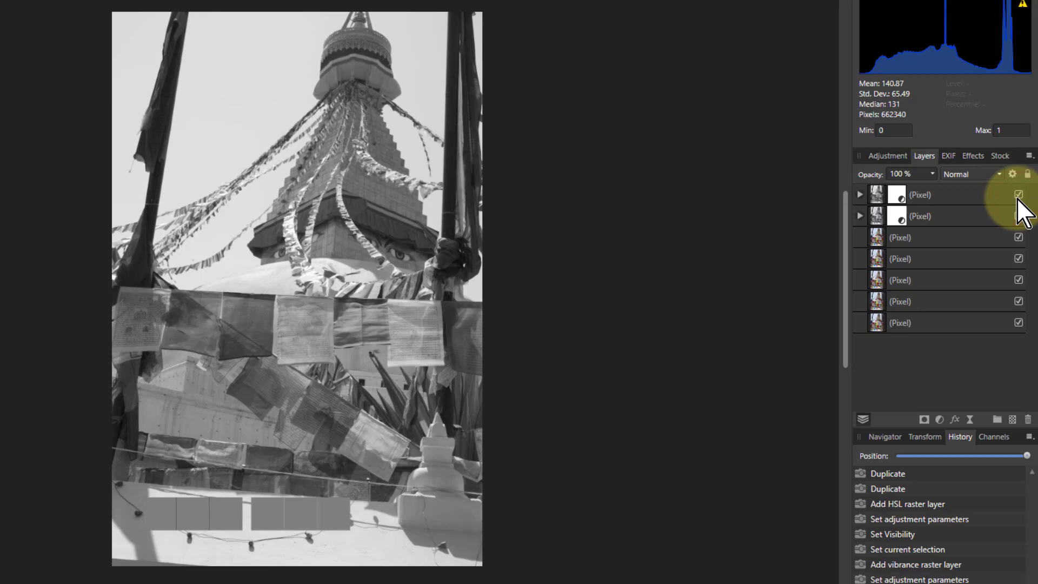
{"action": "left_click", "coordinate": [1018, 195]}
{"action": "left_click", "coordinate": [1018, 217]}
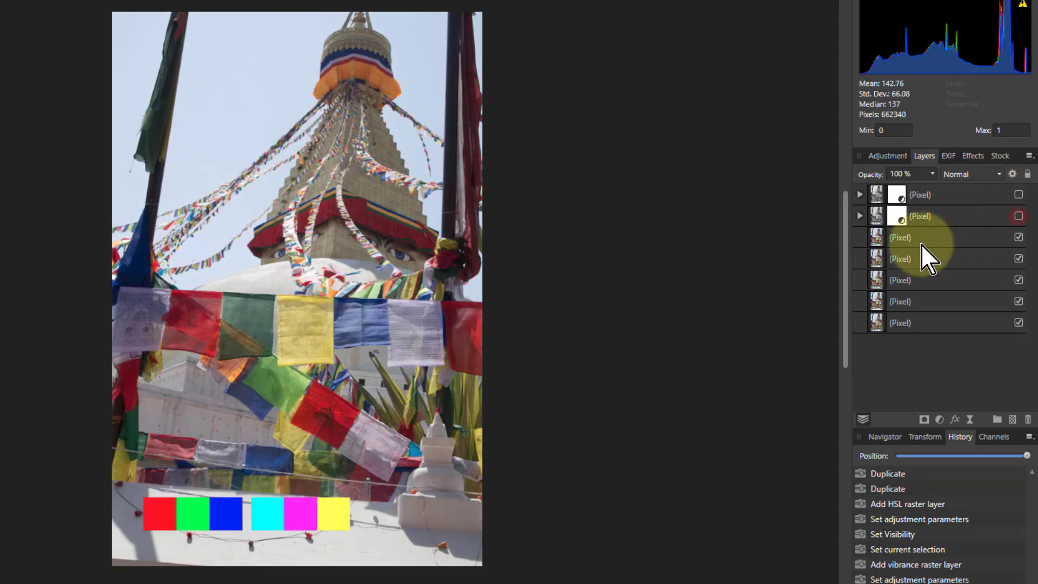
{"action": "left_click", "coordinate": [880, 236]}
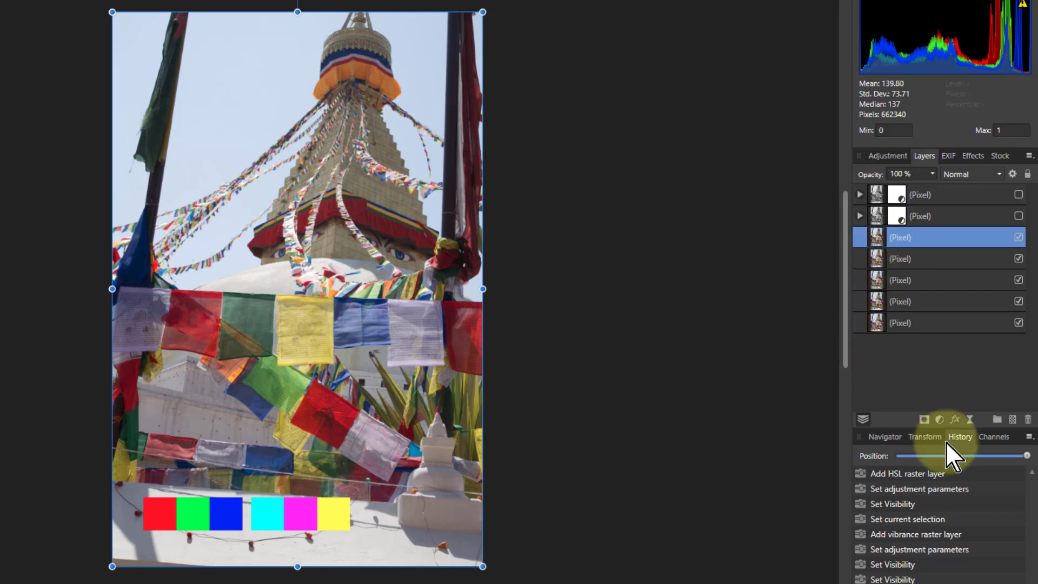
Step: Add a Grey-output Channel Mixer to the third layer, then show the Vibrance and HSL layers again
{"action": "left_click", "coordinate": [941, 420]}
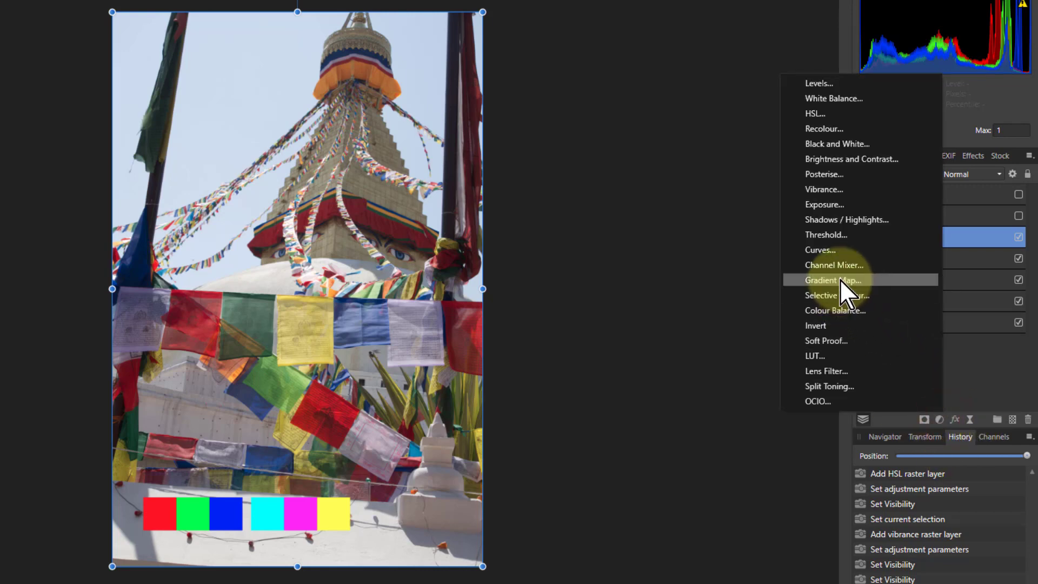
{"action": "left_click", "coordinate": [847, 266]}
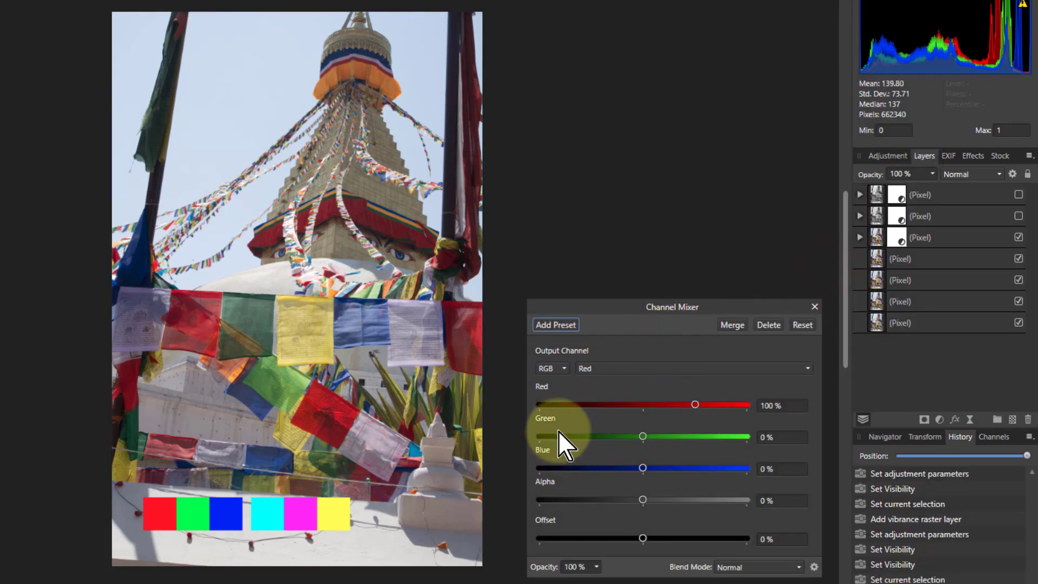
{"action": "left_click", "coordinate": [549, 371]}
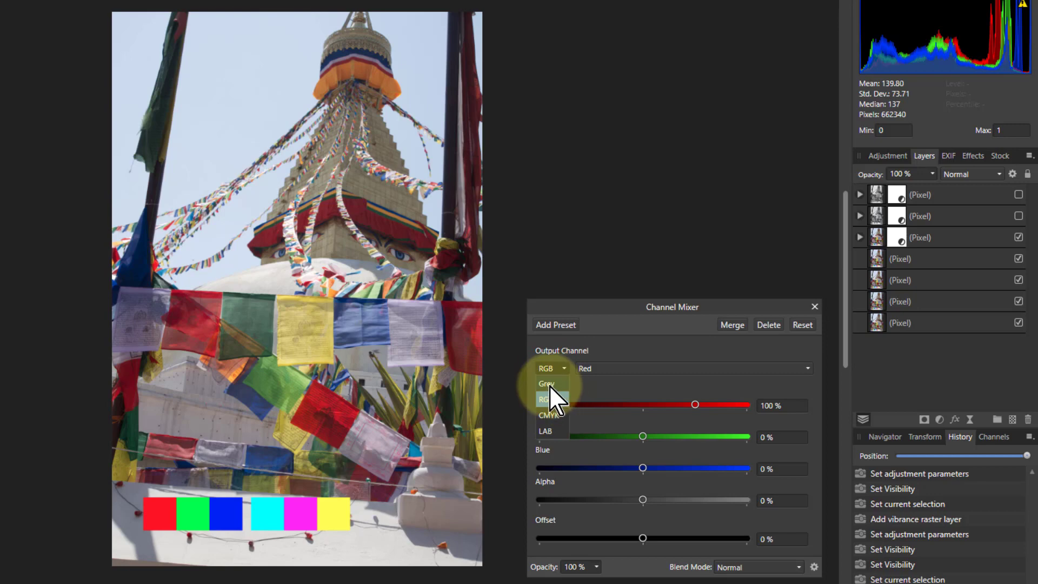
{"action": "left_click", "coordinate": [549, 385]}
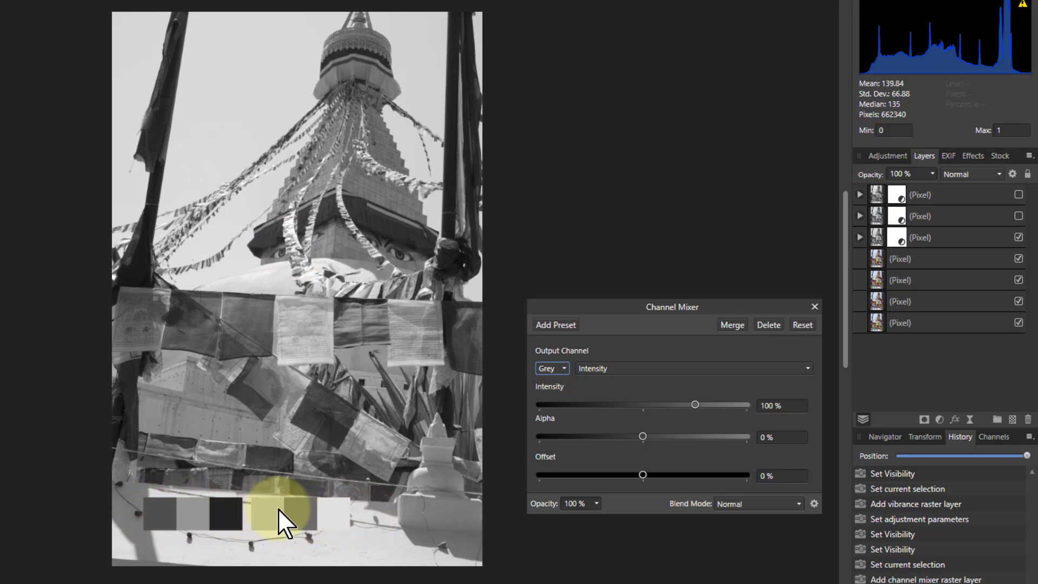
{"action": "left_click", "coordinate": [817, 307]}
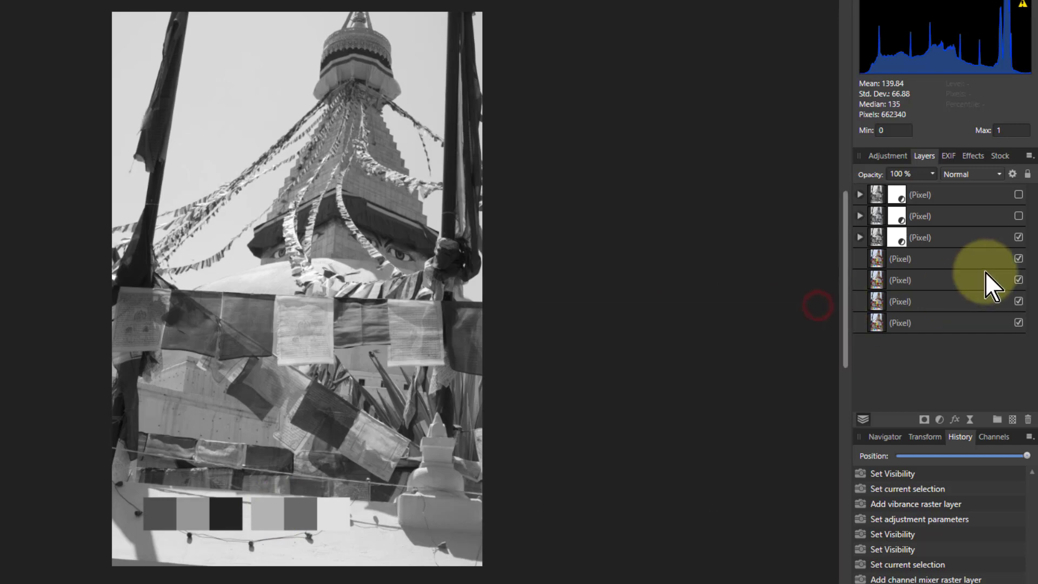
{"action": "left_click", "coordinate": [1019, 217]}
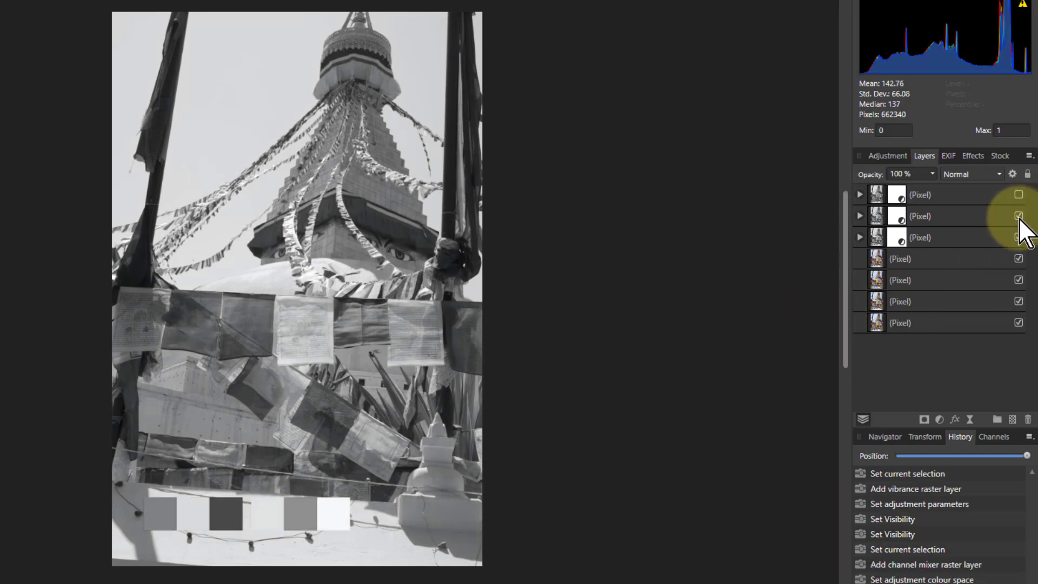
{"action": "left_click", "coordinate": [1019, 194]}
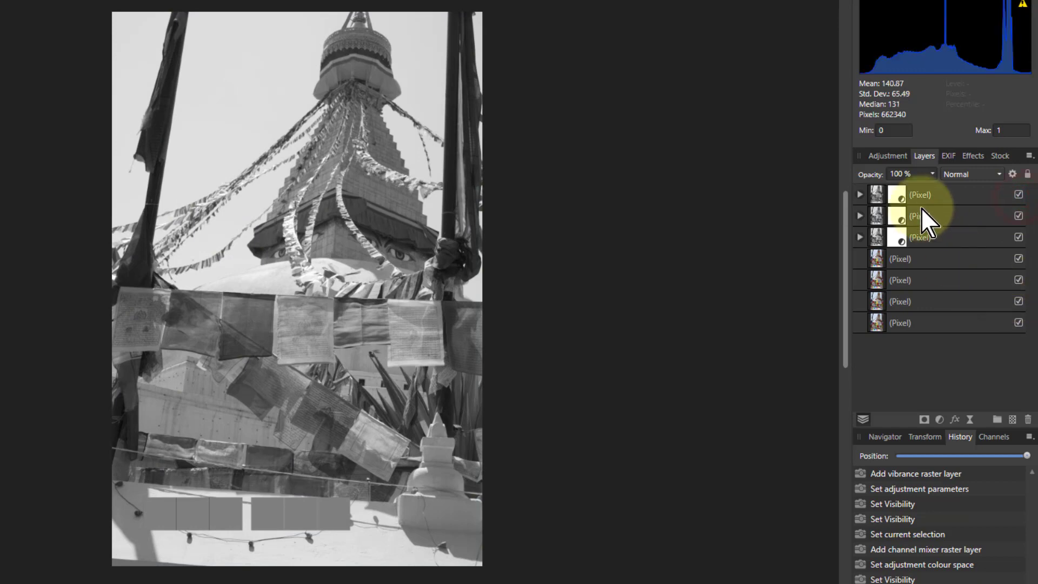
Step: Rename the top two layers HSL and Vibrance
{"action": "left_click", "coordinate": [924, 197]}
{"action": "double_click", "coordinate": [923, 196]}
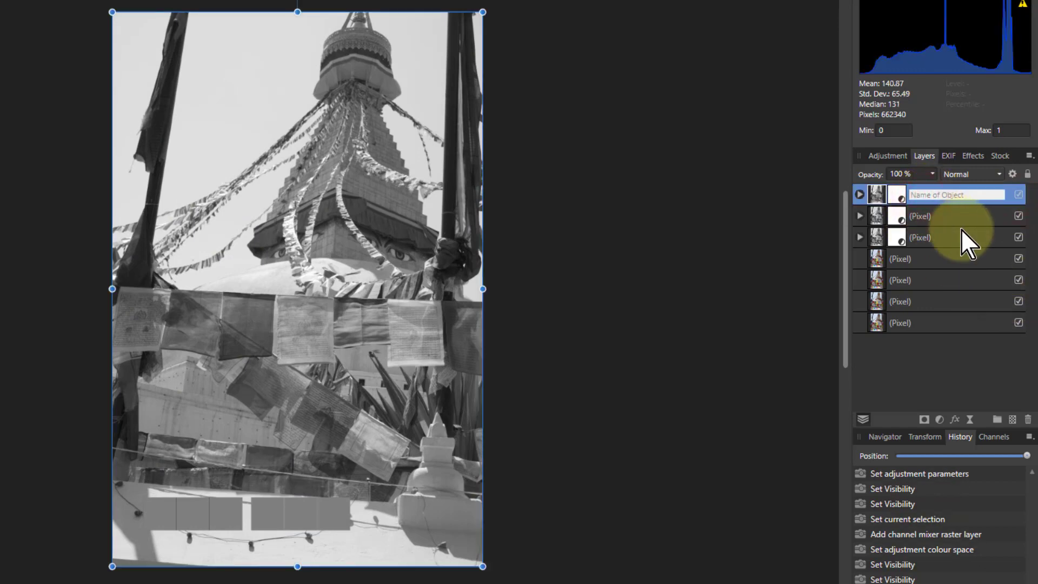
{"action": "type", "text": "HSL"}
{"action": "key", "text": "Return"}
{"action": "left_click", "coordinate": [927, 215]}
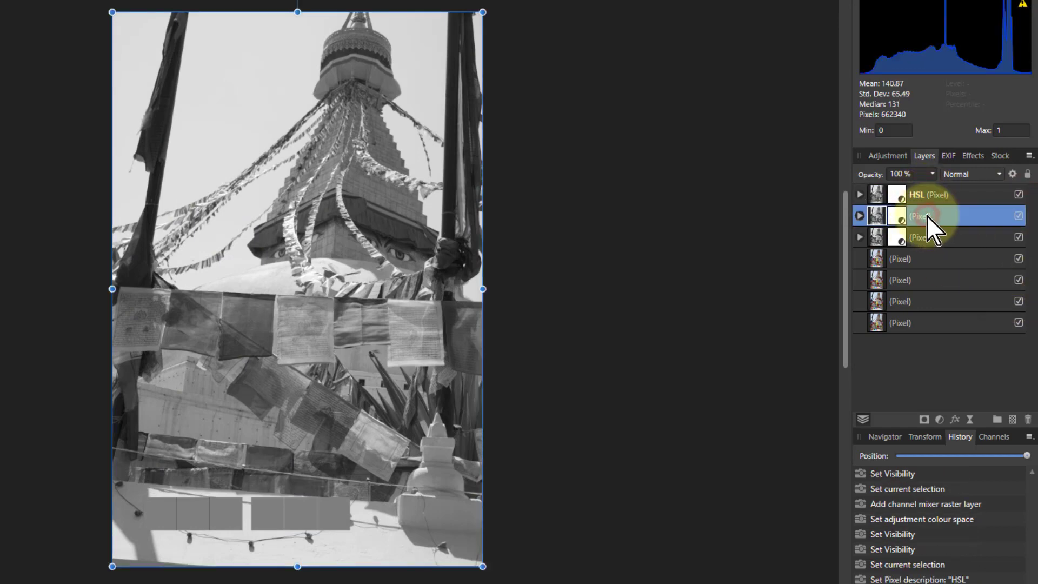
{"action": "double_click", "coordinate": [926, 216]}
{"action": "type", "text": "Vibrance"}
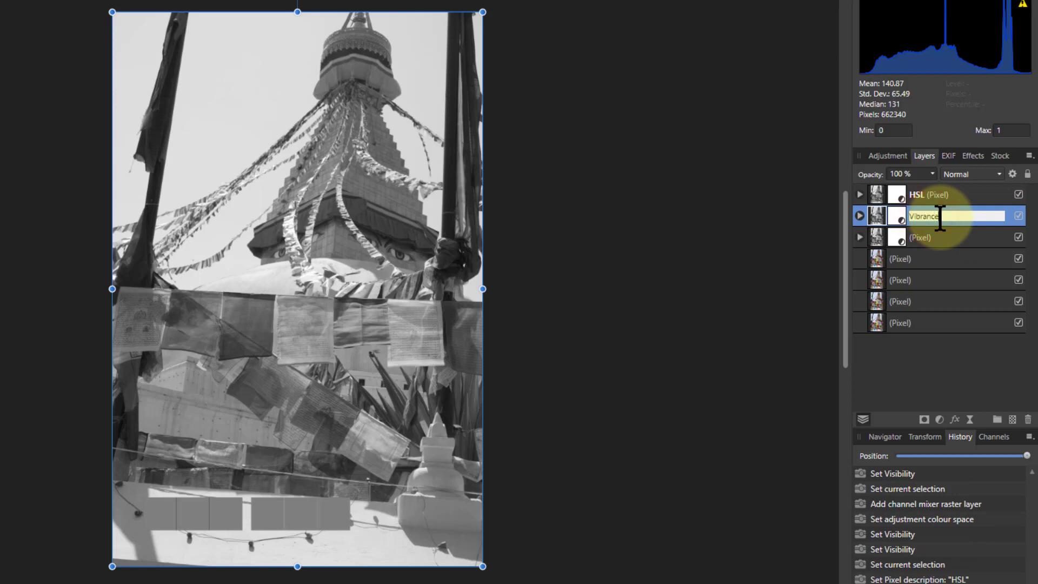
{"action": "key", "text": "Return"}
Step: Rename the third and fourth layers Grey and Black and White
{"action": "left_click", "coordinate": [927, 238]}
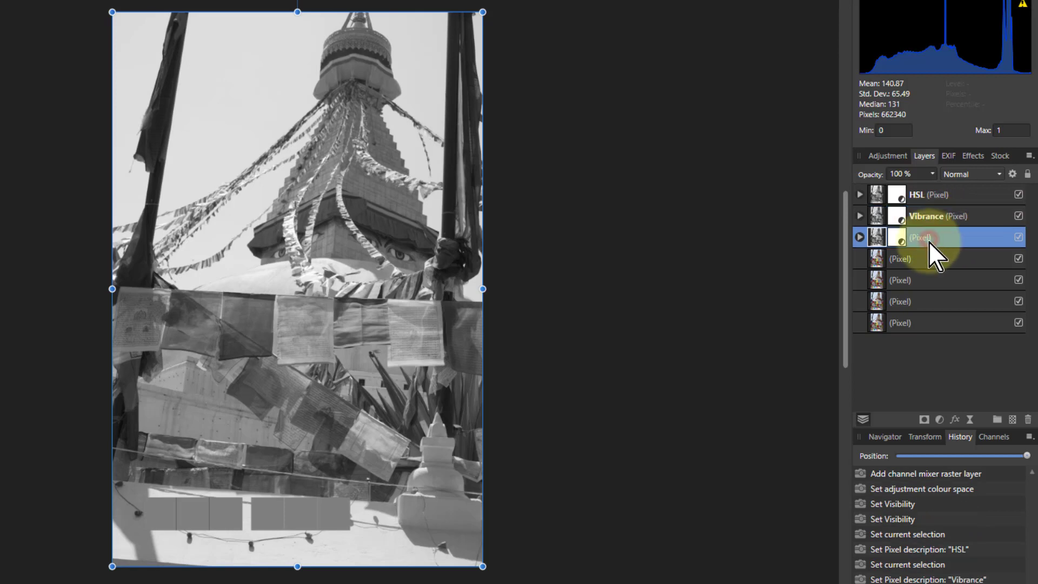
{"action": "double_click", "coordinate": [936, 241]}
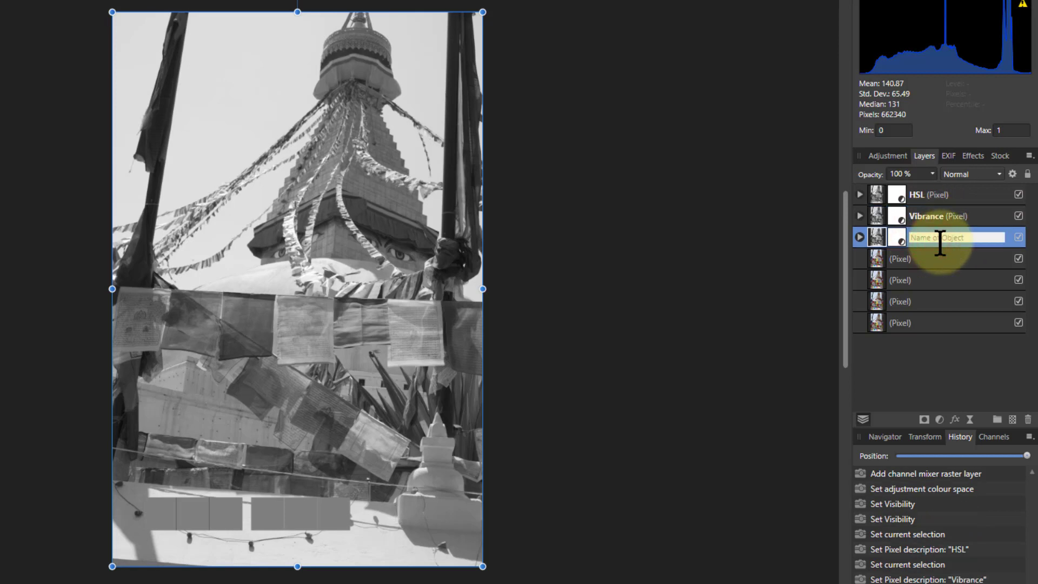
{"action": "type", "text": "Grey"}
{"action": "key", "text": "Return"}
{"action": "left_click", "coordinate": [909, 262]}
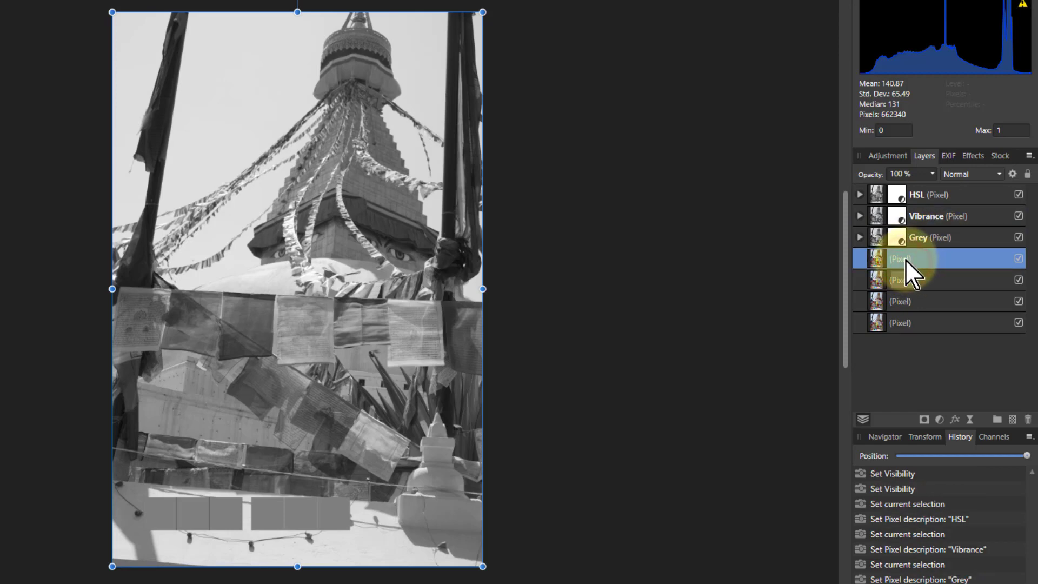
{"action": "double_click", "coordinate": [905, 259]}
{"action": "type", "text": "Bla"}
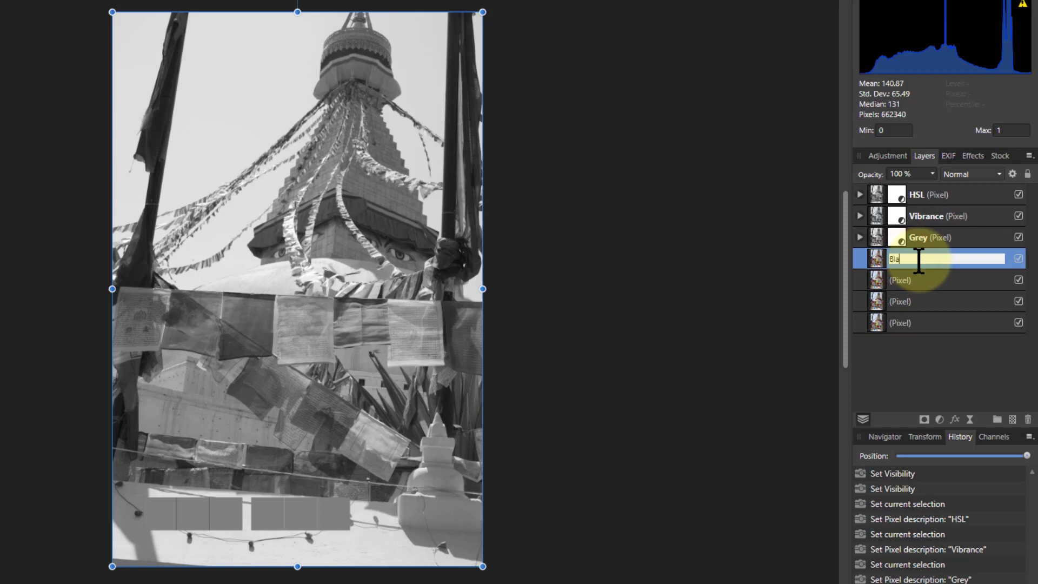
{"action": "type", "text": "ck and White"}
{"action": "key", "text": "Return"}
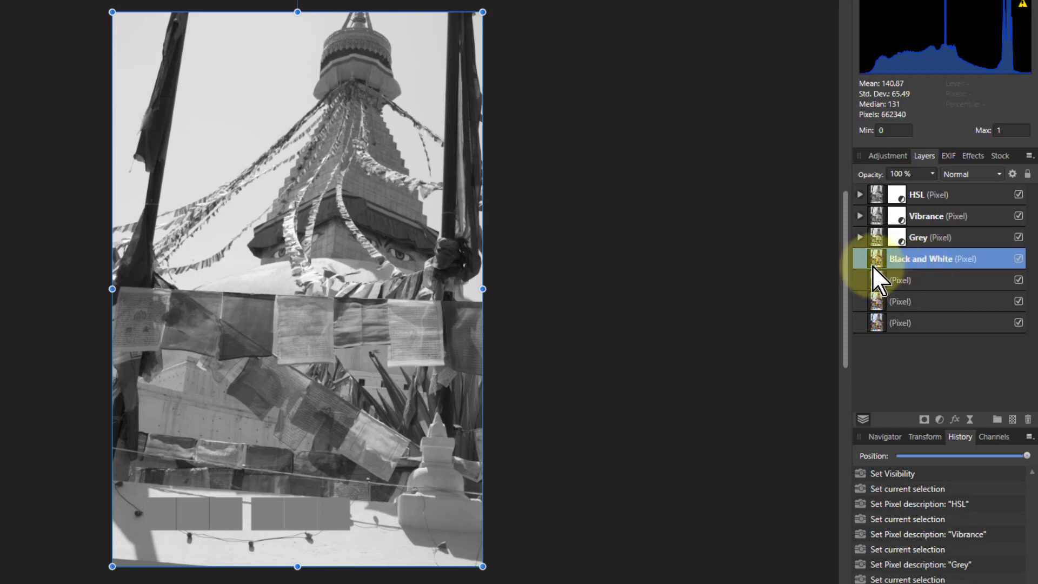
Step: Add a Black & White adjustment and hide the HSL, Vibrance and Grey layers
{"action": "left_click", "coordinate": [938, 420]}
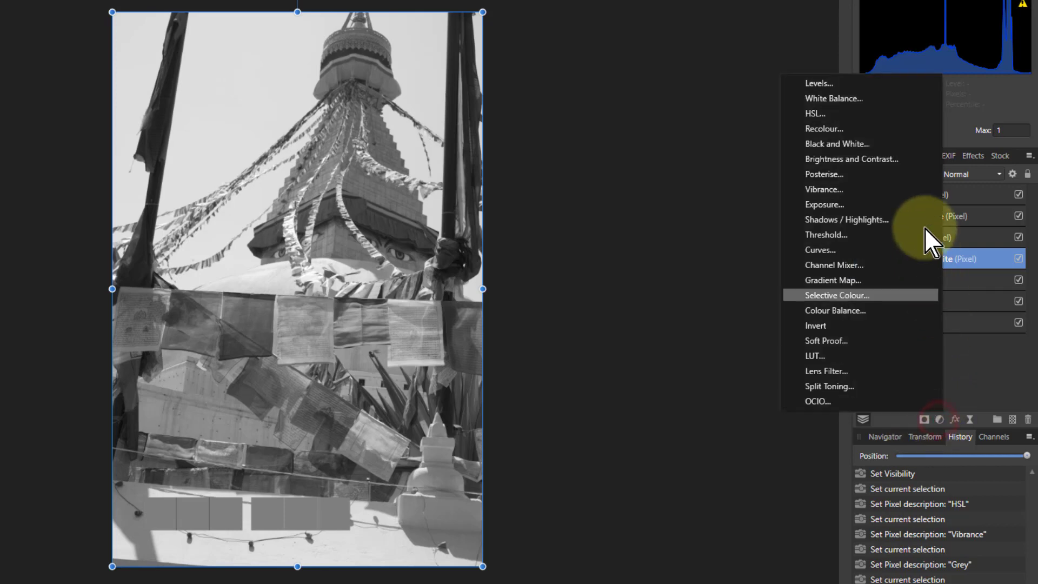
{"action": "left_click", "coordinate": [870, 144]}
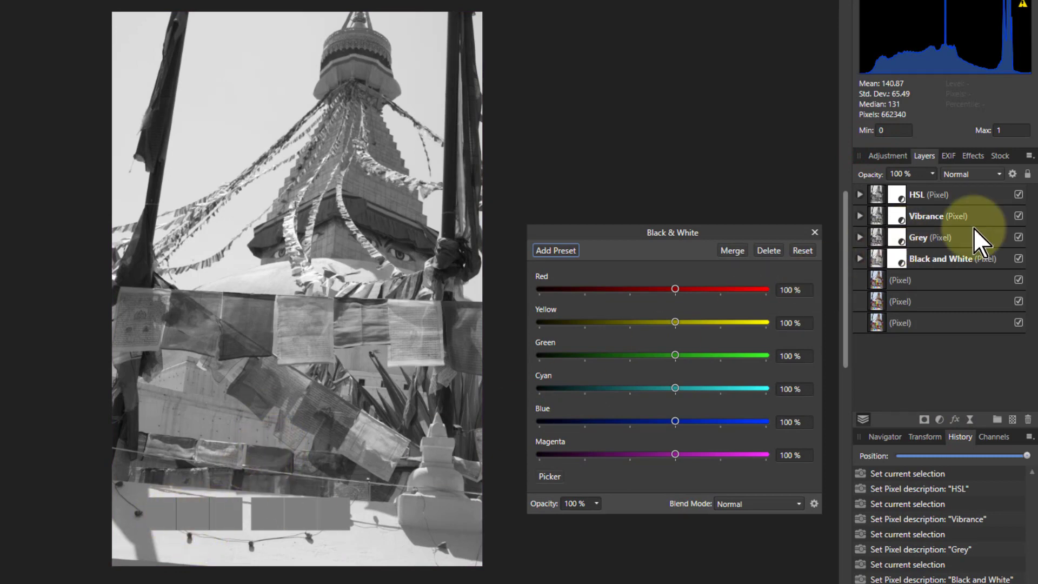
{"action": "left_click", "coordinate": [1019, 194]}
{"action": "left_click", "coordinate": [1019, 216]}
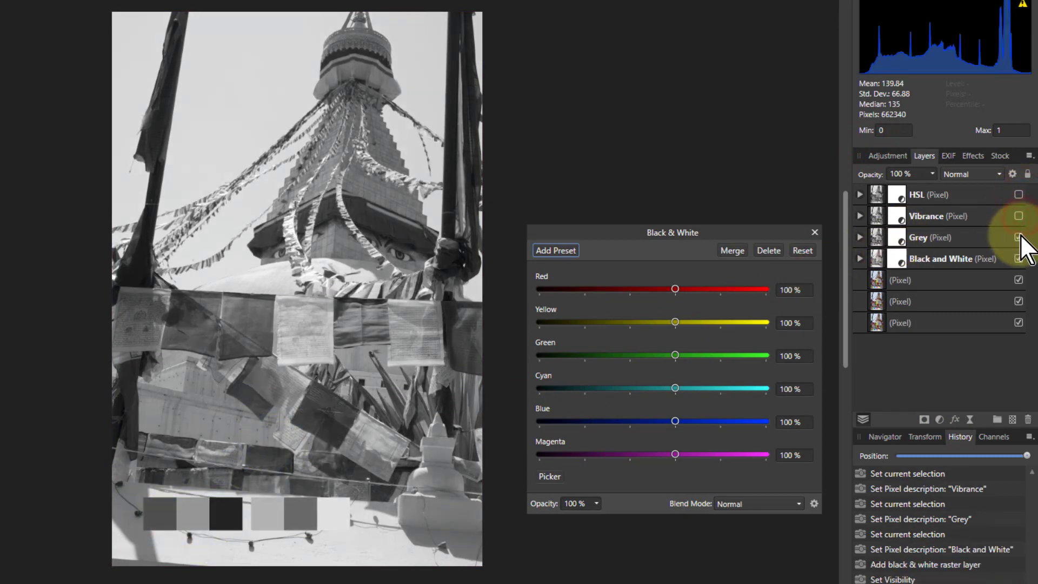
{"action": "left_click", "coordinate": [1019, 237]}
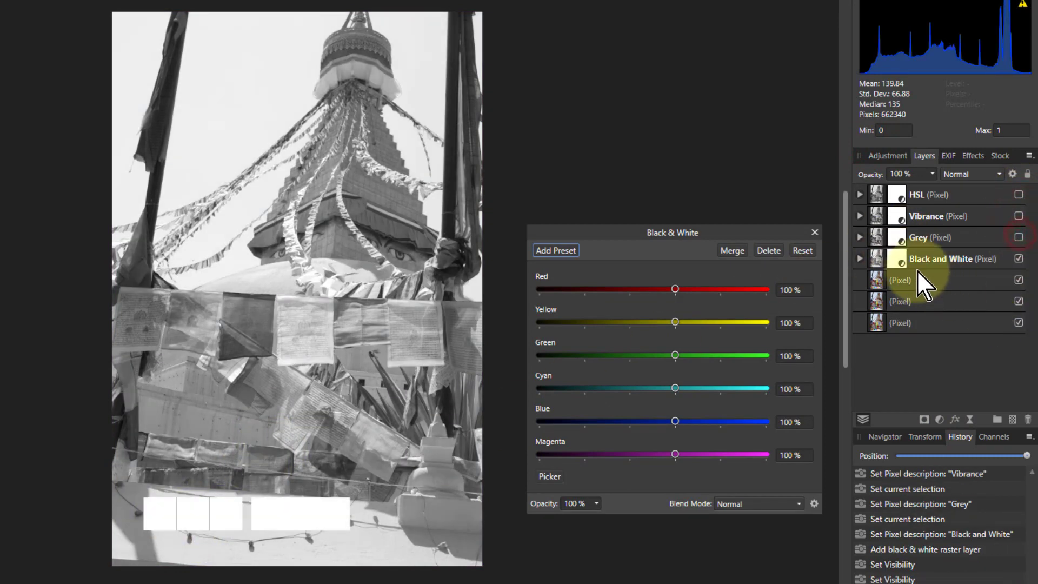
Step: Darken the reds via the Black & White Red slider, then hide the Black and White layer
{"action": "left_click", "coordinate": [873, 259]}
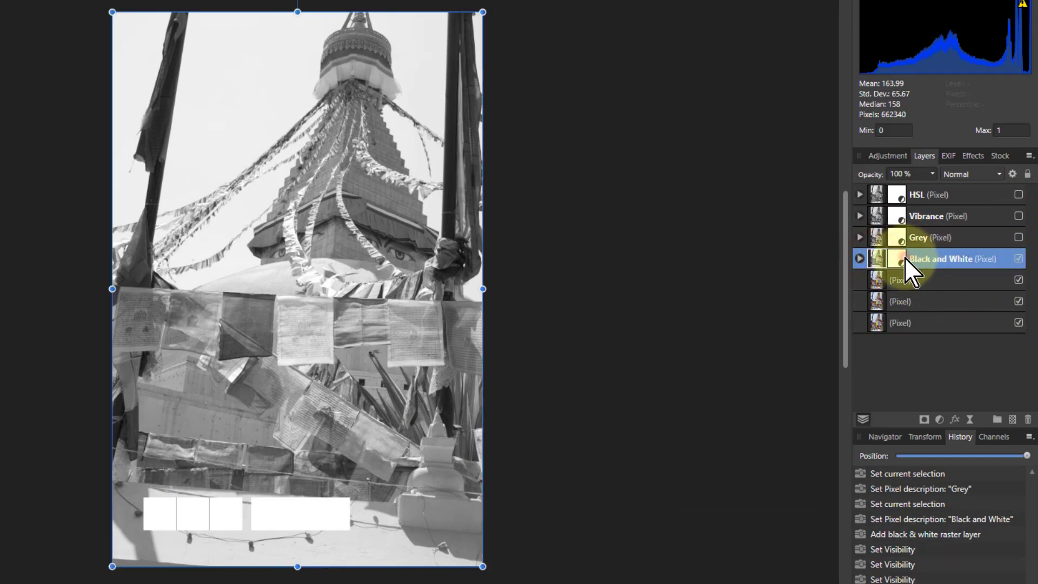
{"action": "double_click", "coordinate": [900, 258]}
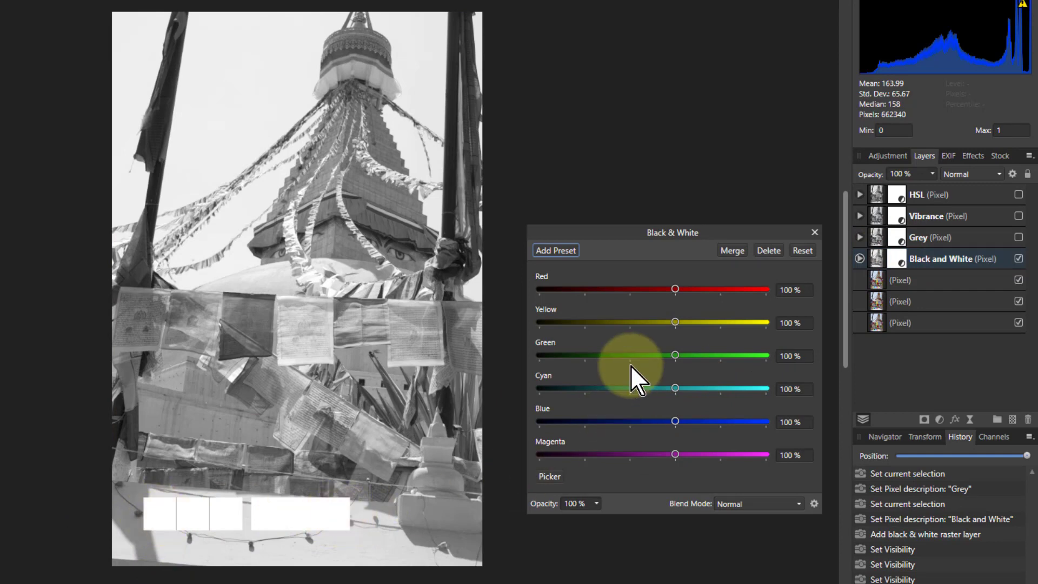
{"action": "mouse_move", "coordinate": [675, 288]}
{"action": "left_mouse_down"}
{"action": "mouse_move", "coordinate": [618, 294]}
{"action": "mouse_move", "coordinate": [742, 293]}
{"action": "mouse_move", "coordinate": [676, 303]}
{"action": "left_mouse_up"}
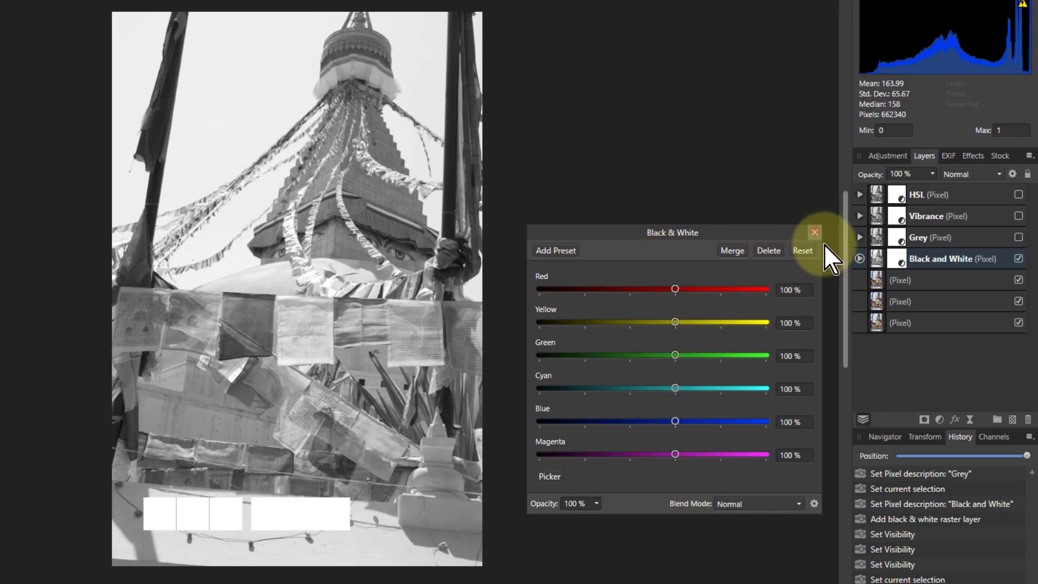
{"action": "left_click", "coordinate": [815, 232]}
{"action": "left_click", "coordinate": [1019, 258]}
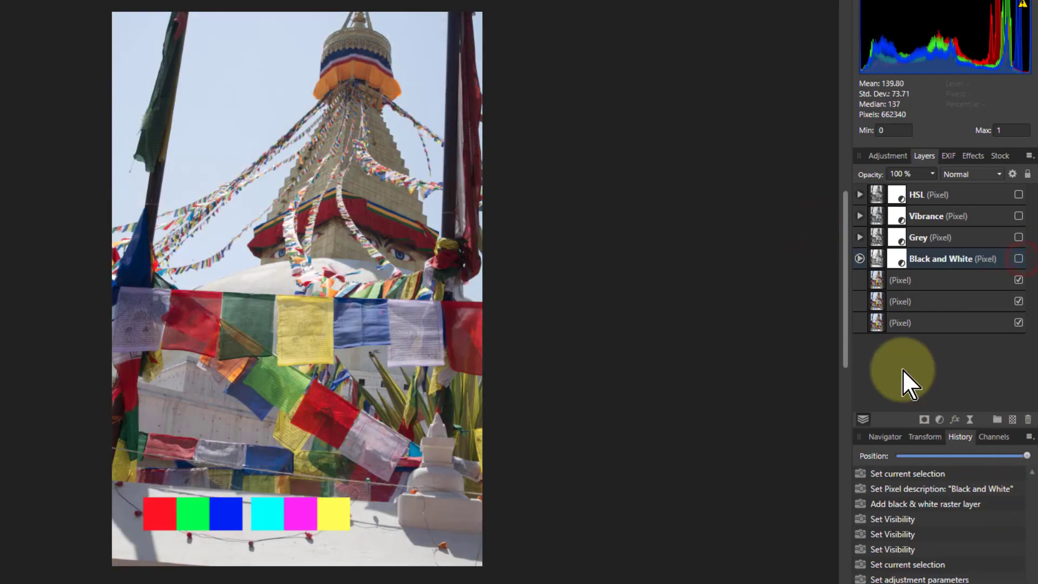
{"action": "left_click", "coordinate": [893, 279]}
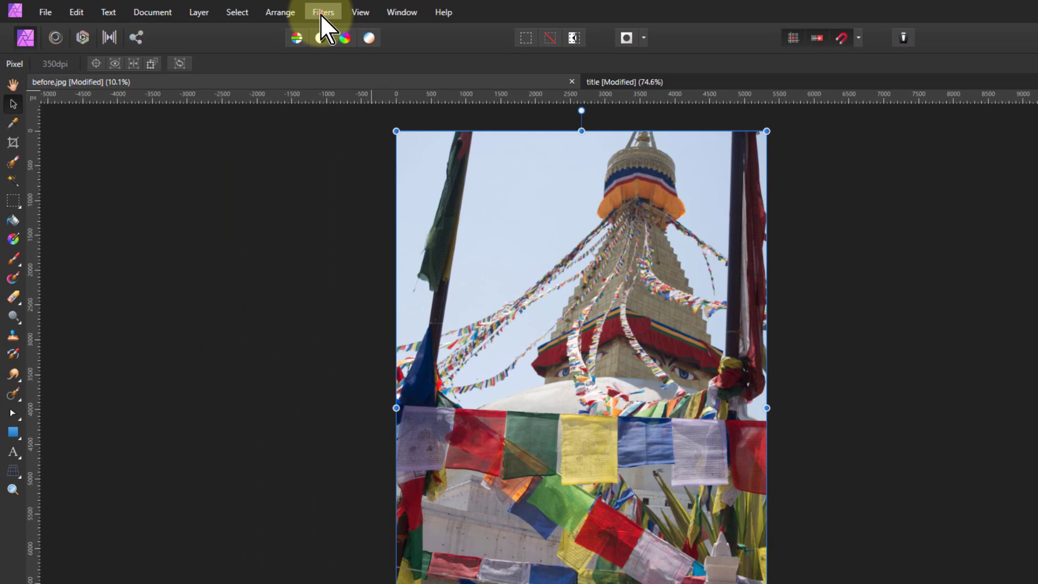
Step: Open Filters > Apply Image on the plain pixel layer, using the current layer as source with Equations enabled
{"action": "left_click", "coordinate": [324, 12]}
{"action": "left_click", "coordinate": [258, 139]}
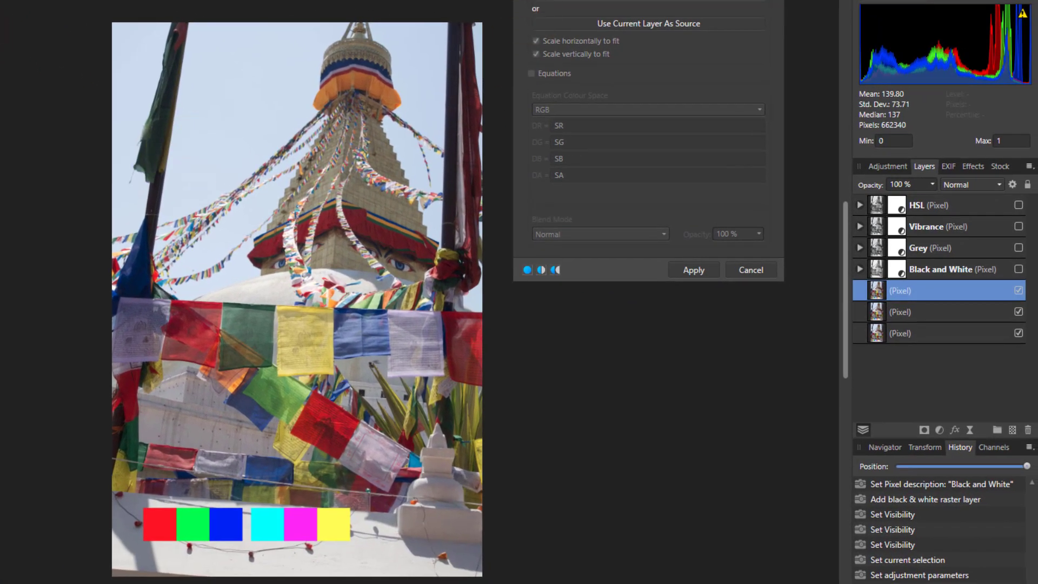
{"action": "left_click_drag", "start_coordinate": [570, 3], "coordinate": [564, 120]}
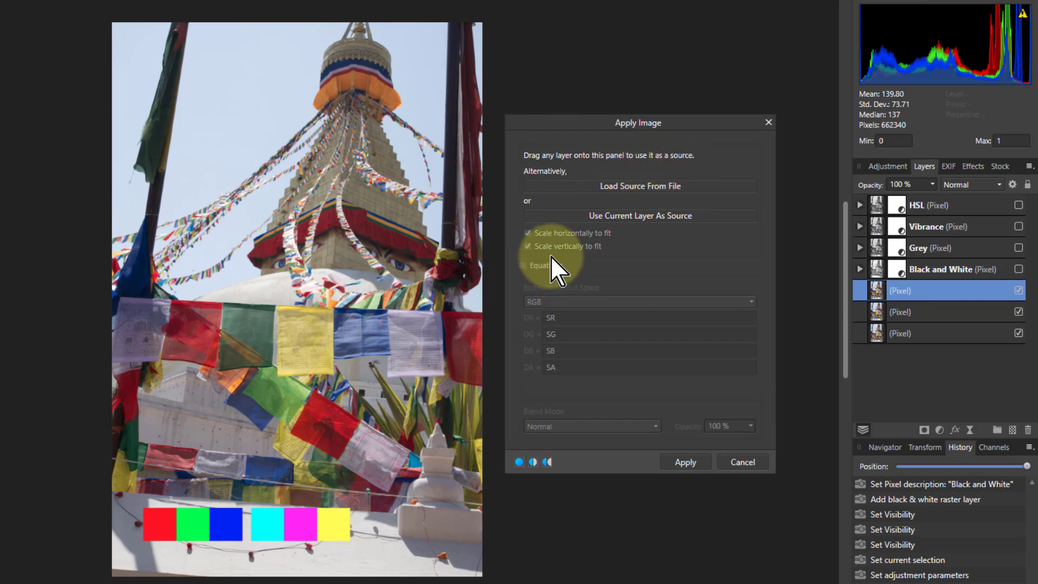
{"action": "left_click", "coordinate": [627, 216]}
{"action": "left_click", "coordinate": [522, 265]}
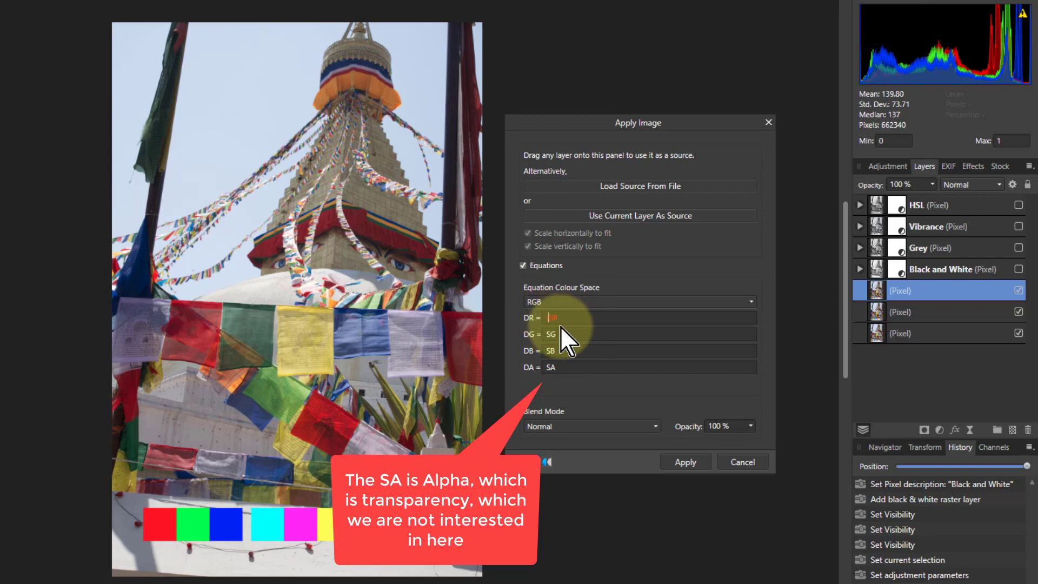
Step: Enter (SR+SG+SB)/3 as the DR, DG and DB channel equations
{"action": "key", "text": "ctrl+a"}
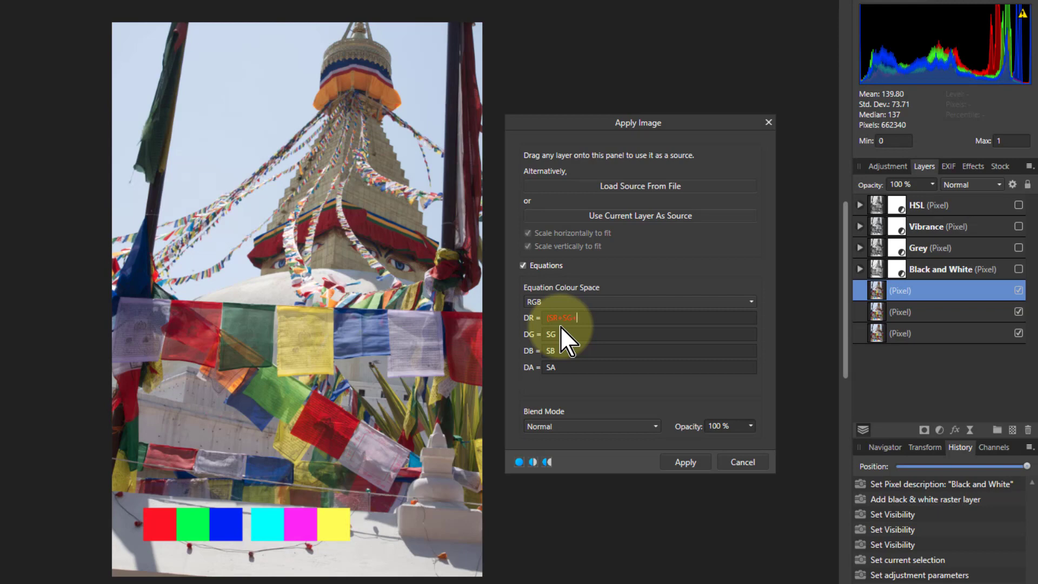
{"action": "type", "text": ")"}
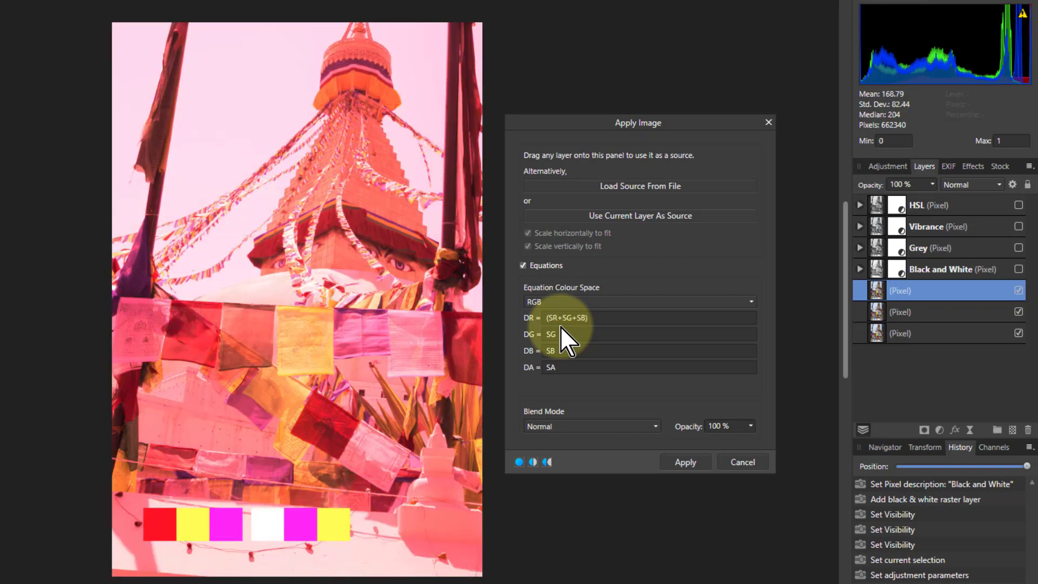
{"action": "type", "text": "/"}
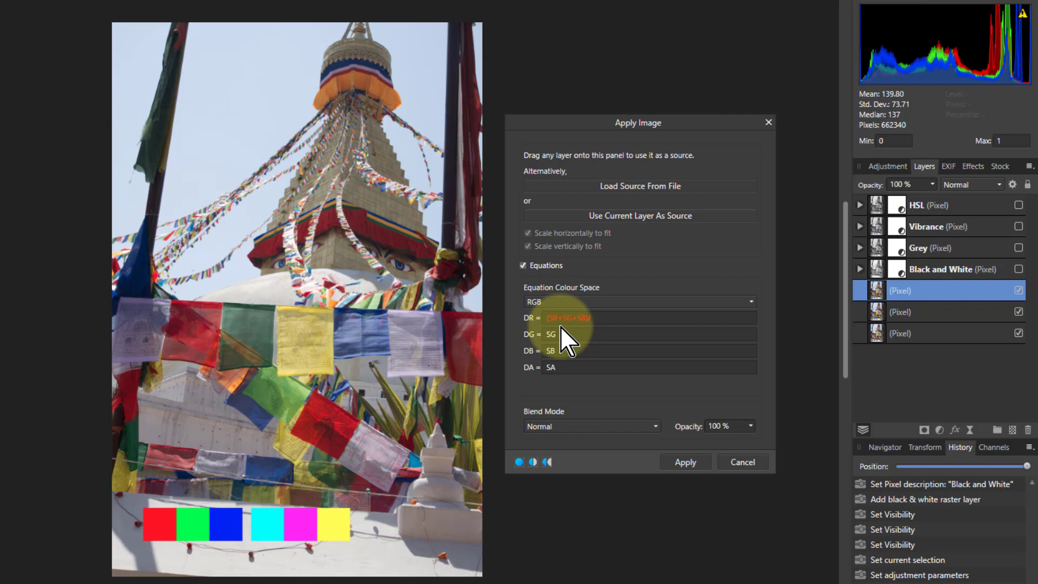
{"action": "type", "text": "3"}
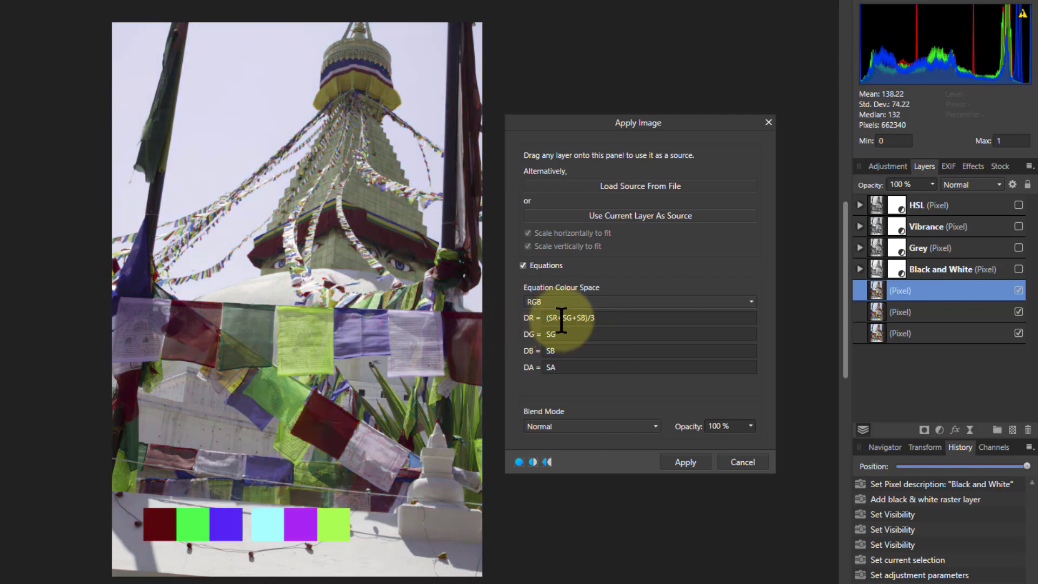
{"action": "left_click", "coordinate": [593, 319]}
{"action": "key", "text": "BackSpace"}
{"action": "type", "text": "3"}
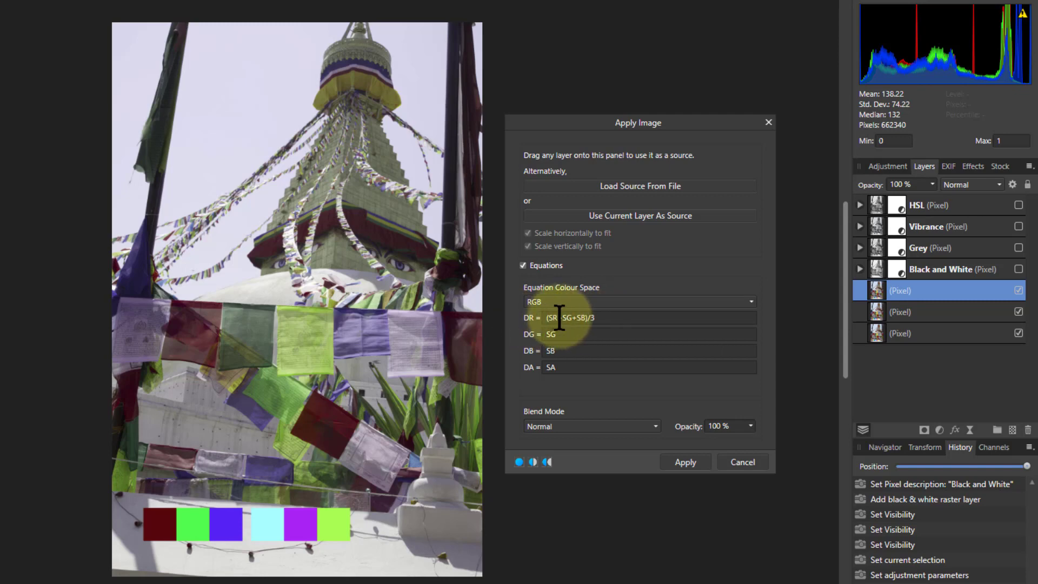
{"action": "double_click", "coordinate": [601, 318]}
{"action": "key", "text": "ctrl+c"}
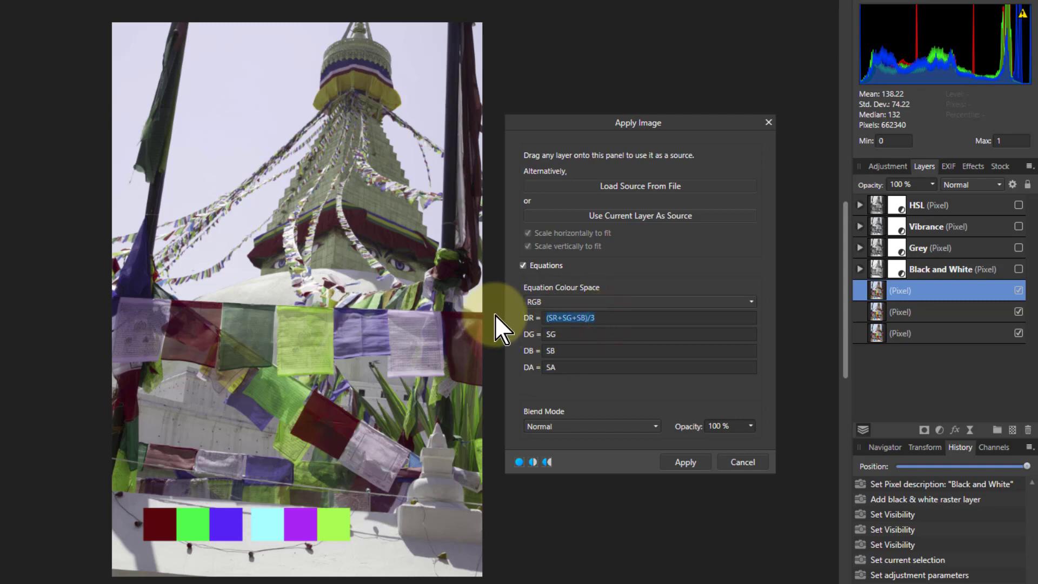
{"action": "double_click", "coordinate": [559, 335]}
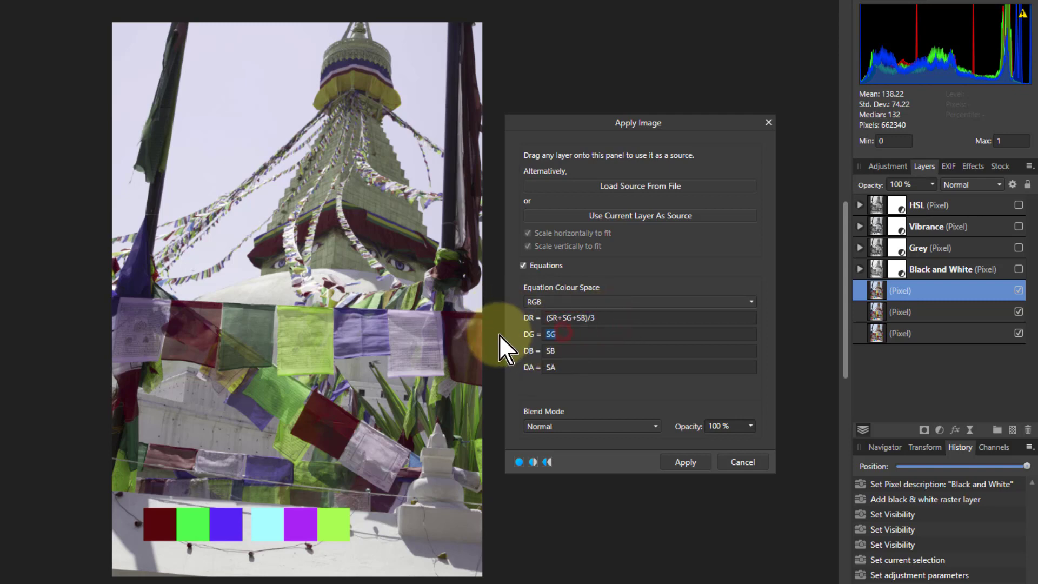
{"action": "key", "text": "ctrl+v"}
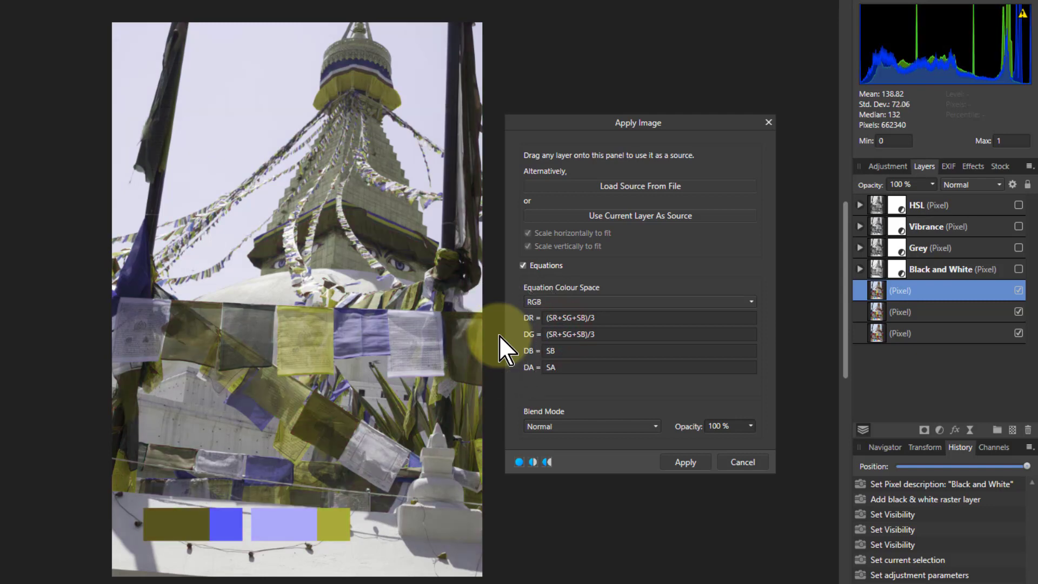
{"action": "double_click", "coordinate": [556, 350]}
{"action": "key", "text": "ctrl+v"}
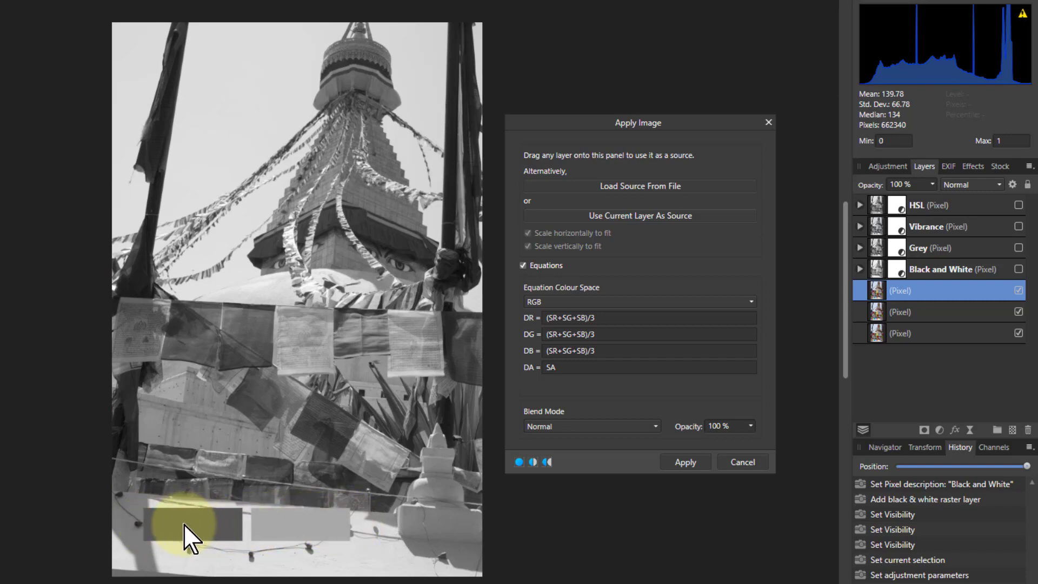
Step: Apply the averaged greyscale and rename the processed layer Average
{"action": "left_click", "coordinate": [685, 462]}
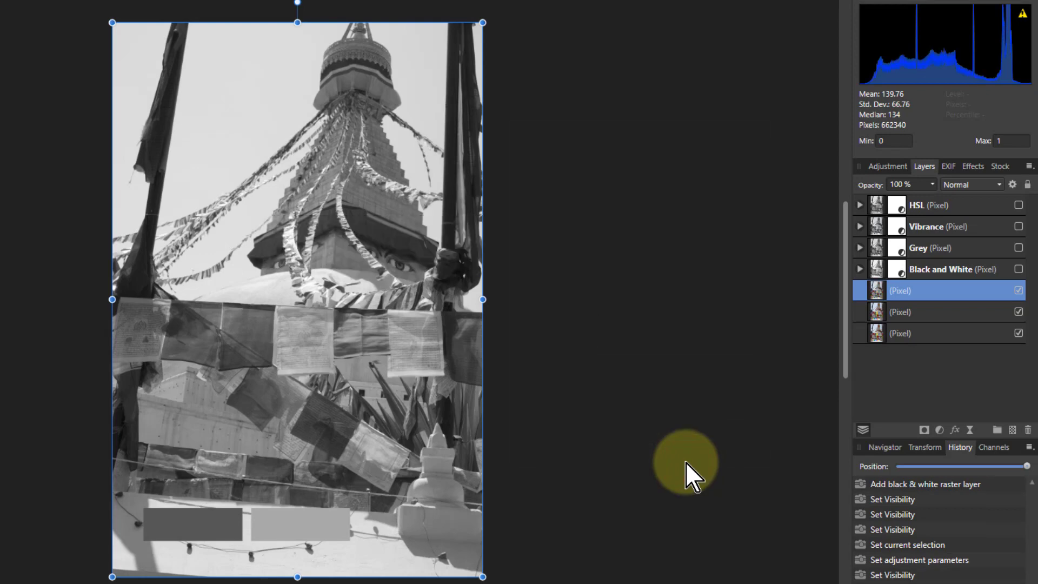
{"action": "double_click", "coordinate": [896, 291]}
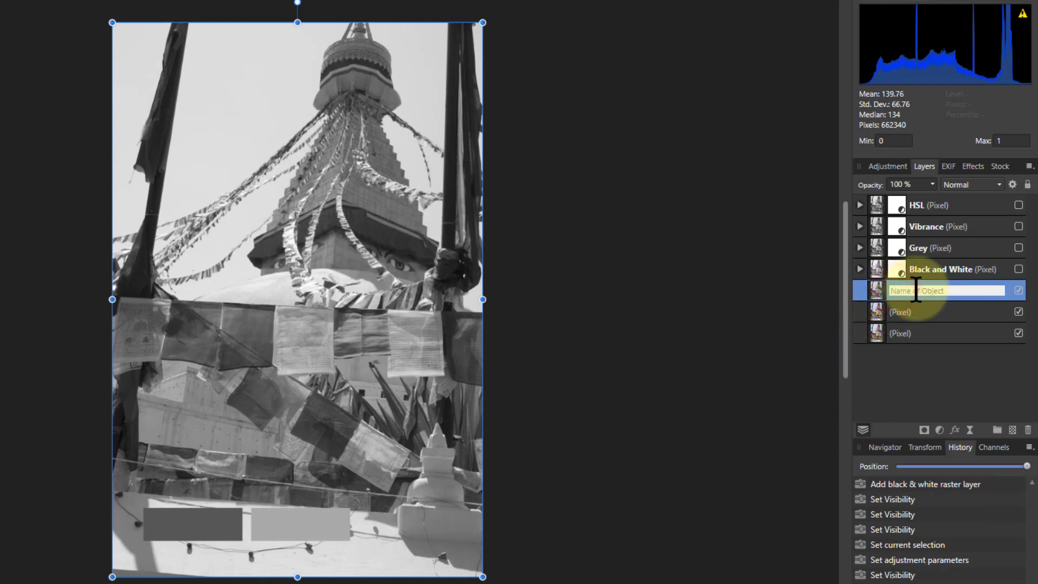
{"action": "type", "text": "Weighted Aver"}
{"action": "key", "text": "ctrl+a"}
{"action": "type", "text": "Average"}
{"action": "key", "text": "Return"}
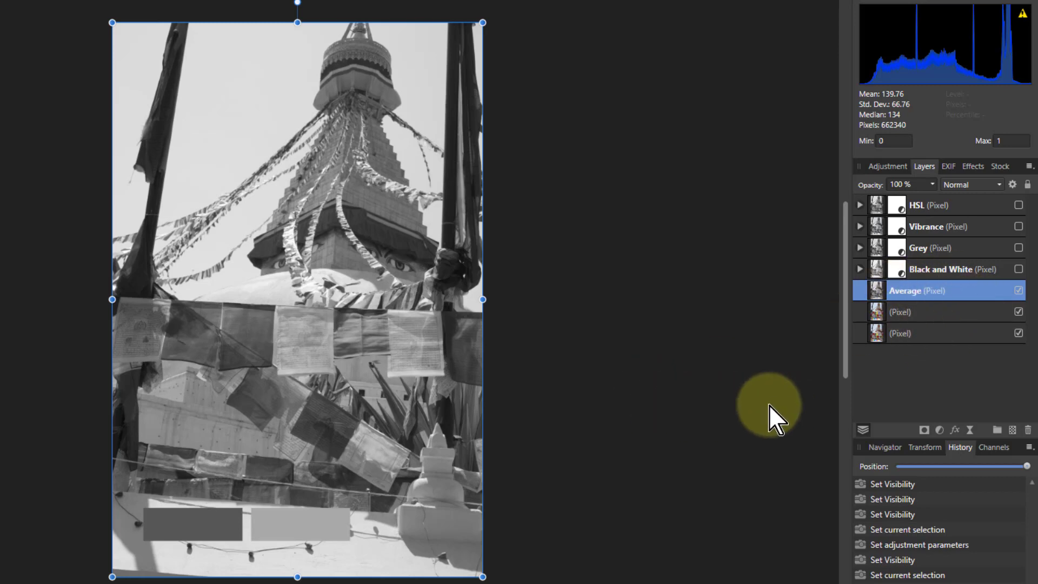
Step: Show the adjustment layers to compare with Average, then hide them all including Average
{"action": "left_click", "coordinate": [1019, 269]}
{"action": "left_click", "coordinate": [1019, 247]}
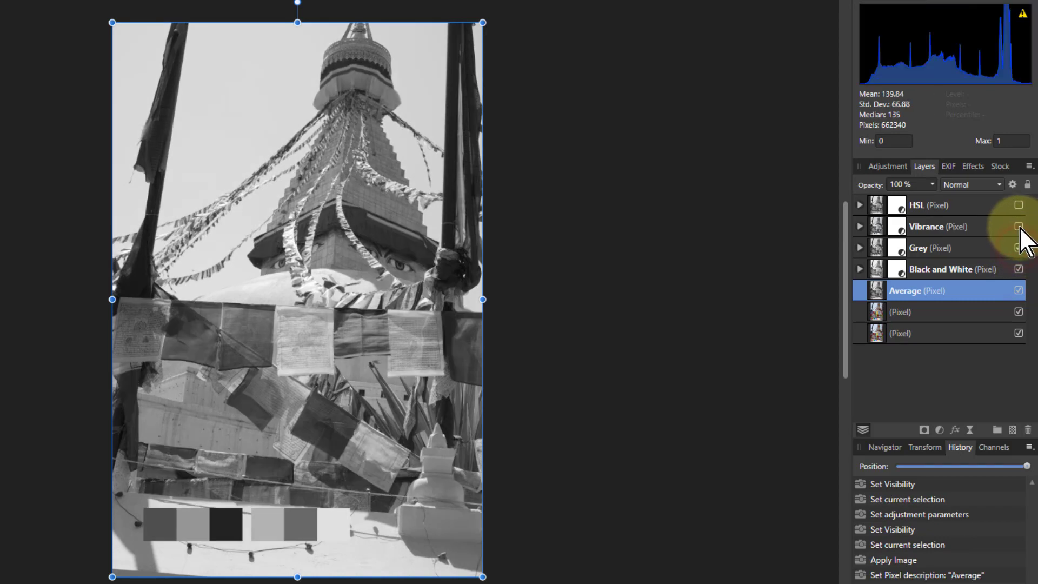
{"action": "left_click", "coordinate": [1018, 226]}
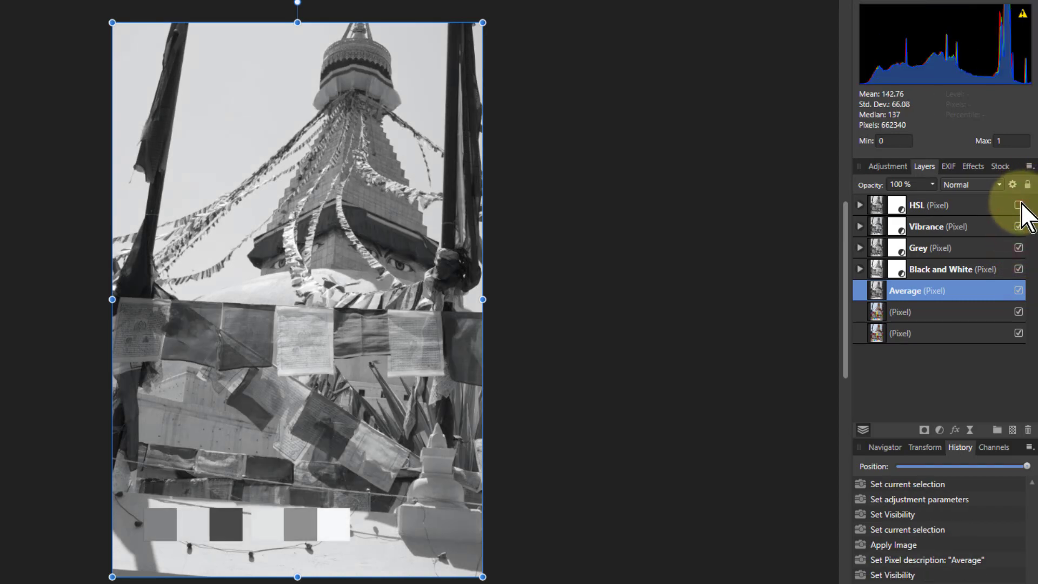
{"action": "left_click", "coordinate": [1020, 225]}
{"action": "left_click", "coordinate": [1018, 226]}
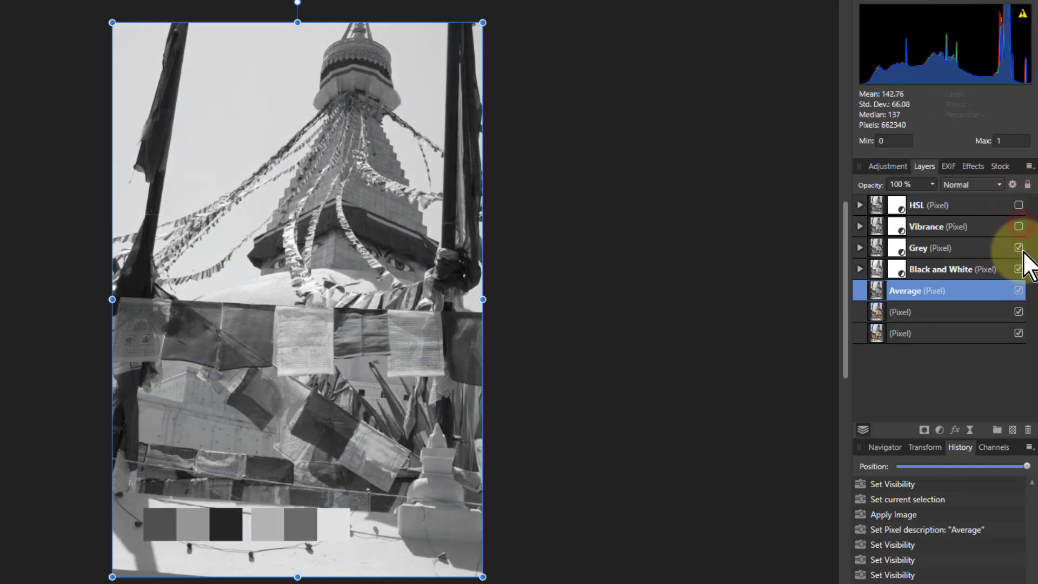
{"action": "left_click", "coordinate": [1019, 248]}
{"action": "left_click", "coordinate": [1019, 269]}
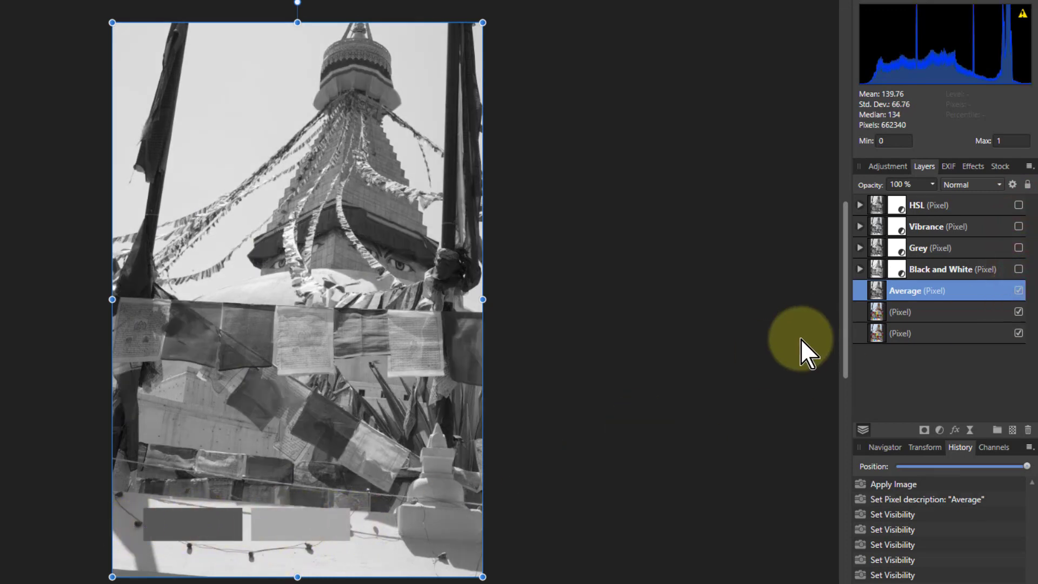
{"action": "left_click", "coordinate": [1019, 290]}
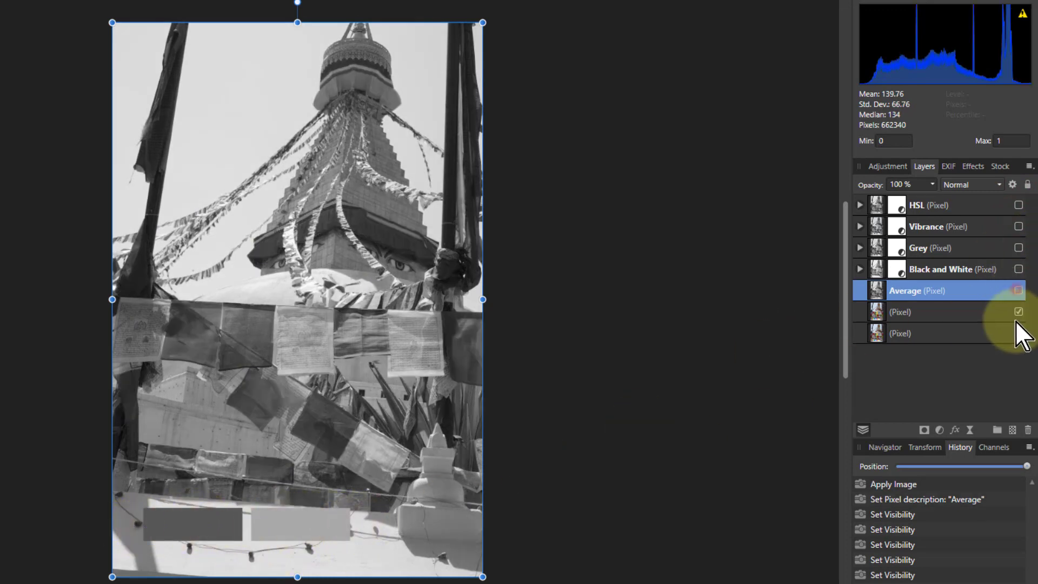
Step: Open Apply Image on the next colour pixel layer with current-layer source and Equations, clearing the DG equation
{"action": "left_click", "coordinate": [887, 315]}
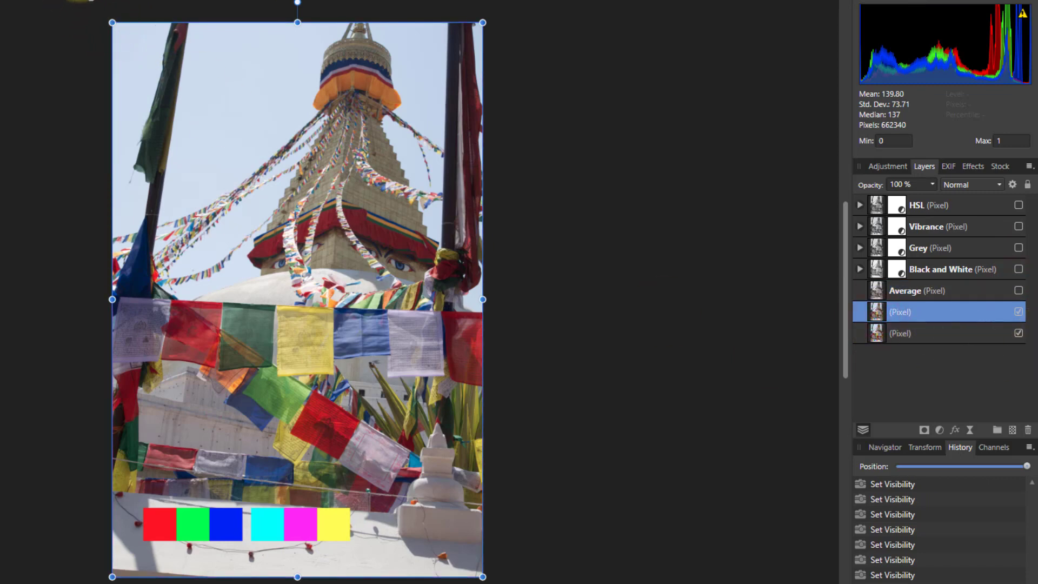
{"action": "left_click", "coordinate": [5, 34]}
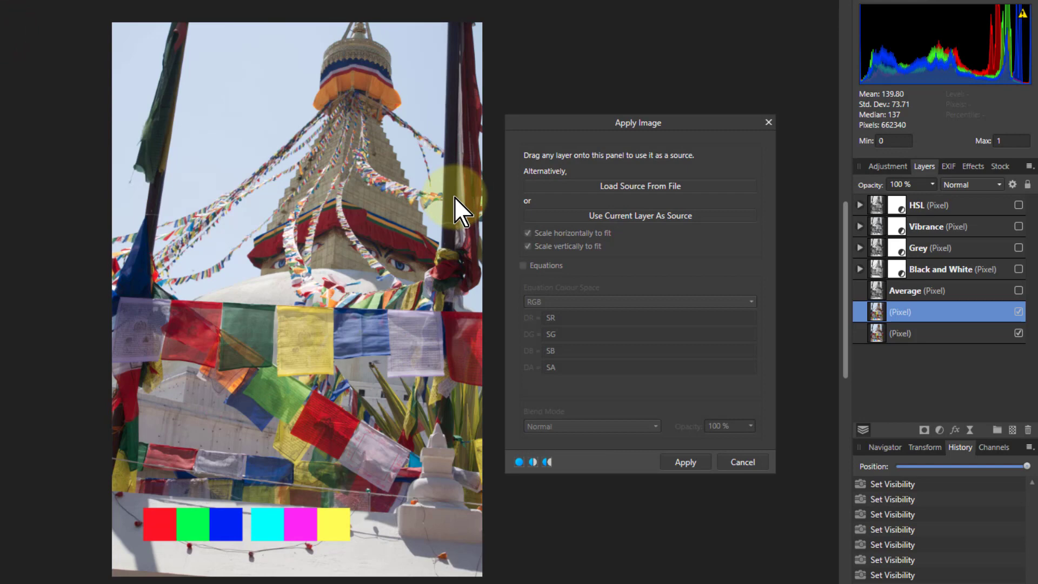
{"action": "left_click", "coordinate": [652, 217]}
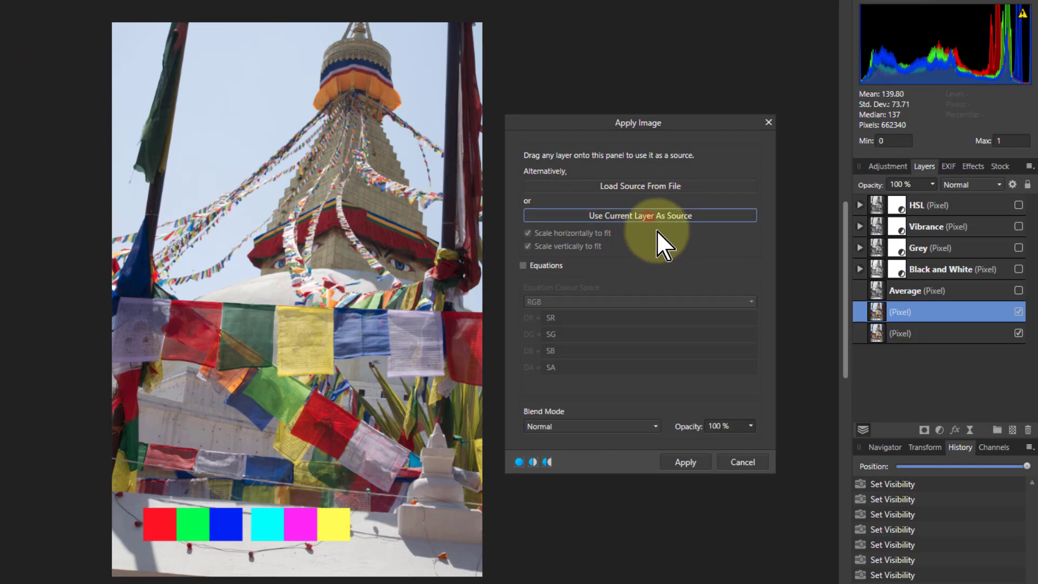
{"action": "left_click", "coordinate": [522, 265]}
{"action": "double_click", "coordinate": [551, 334]}
{"action": "key", "text": "BackSpace"}
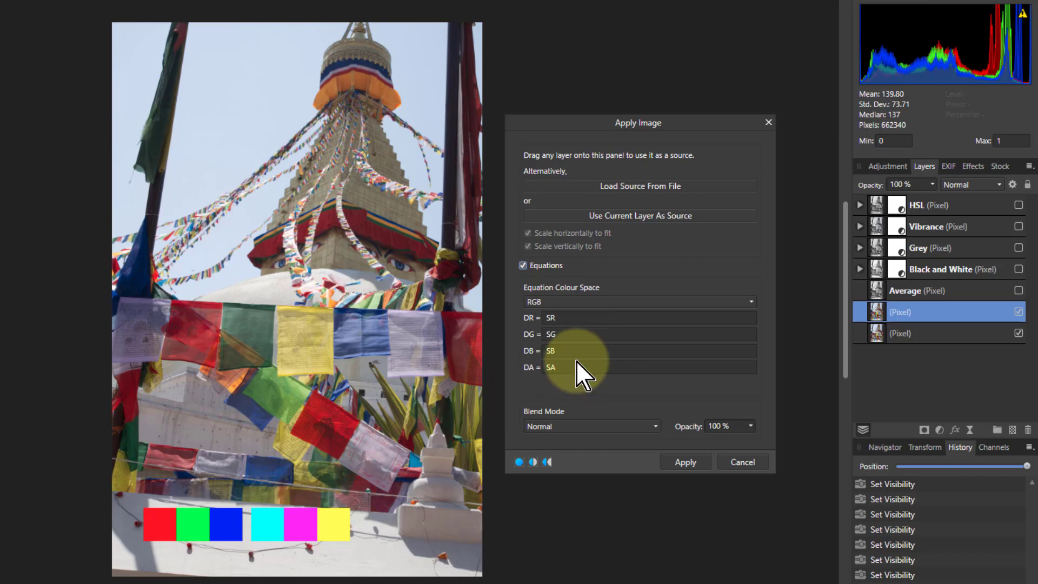
Step: Set the DR, DG and DB equations each to (0.6*SG+0.3*SR+0.1*SB)
{"action": "left_click", "coordinate": [566, 319]}
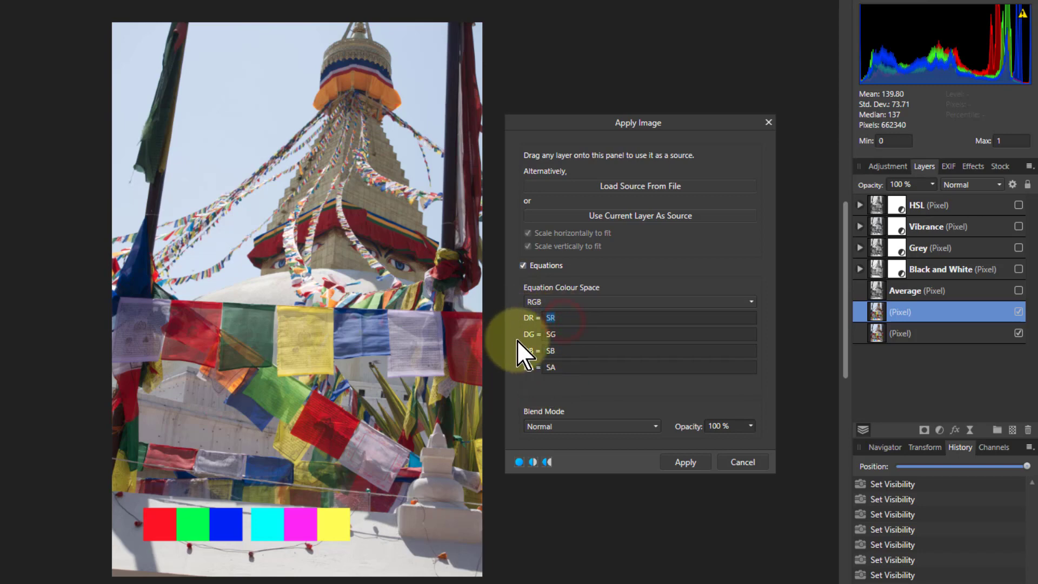
{"action": "type", "text": "(0.6*SG+0.3*SR"}
{"action": "type", "text": "+0."}
{"action": "type", "text": "1*SB)"}
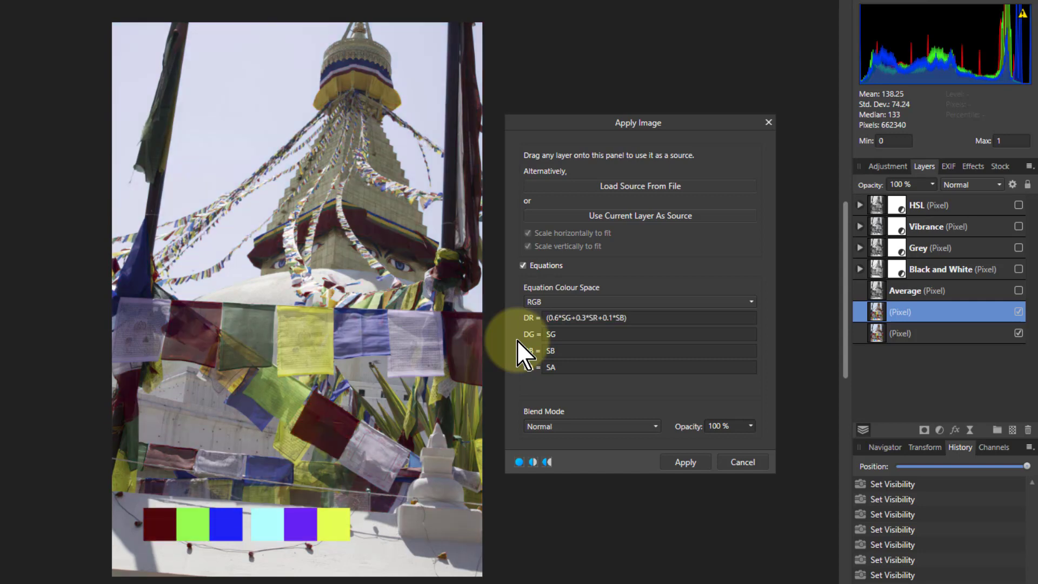
{"action": "left_click_drag", "start_coordinate": [649, 320], "coordinate": [536, 320]}
{"action": "key", "text": "ctrl+c"}
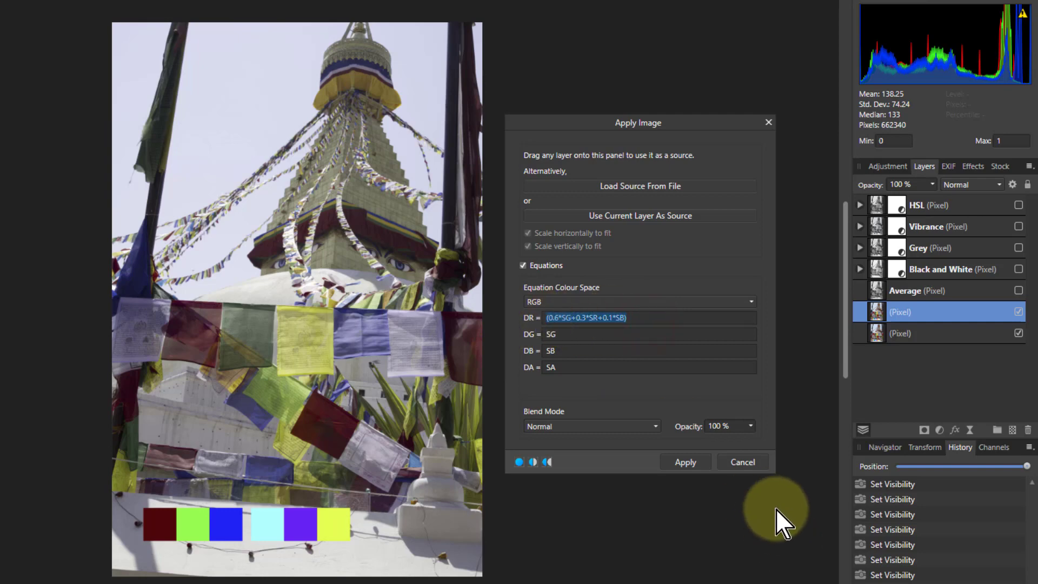
{"action": "left_click_drag", "start_coordinate": [567, 336], "coordinate": [512, 331]}
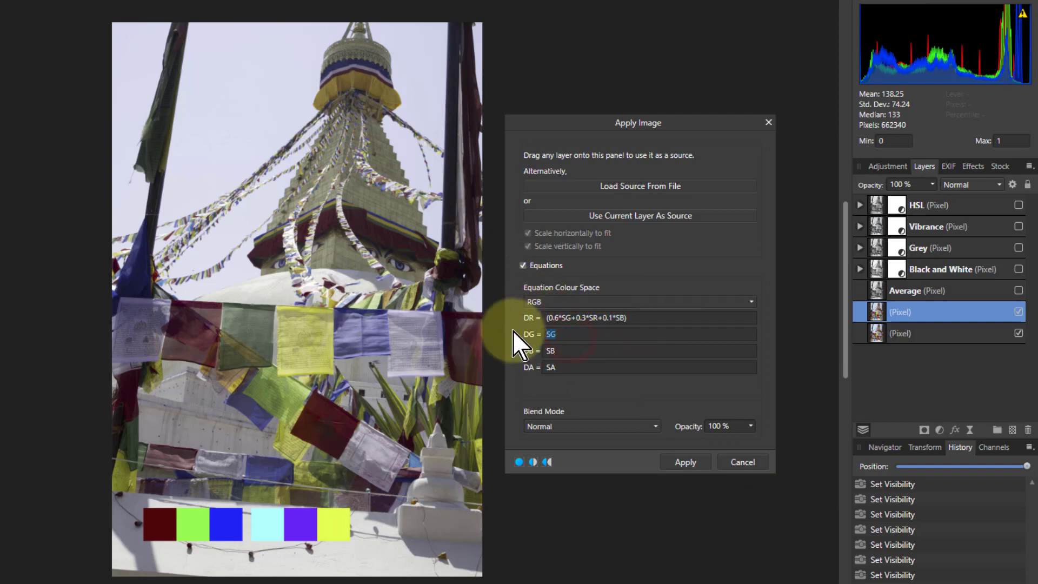
{"action": "key", "text": "ctrl+v"}
{"action": "left_click_drag", "start_coordinate": [567, 351], "coordinate": [531, 351]}
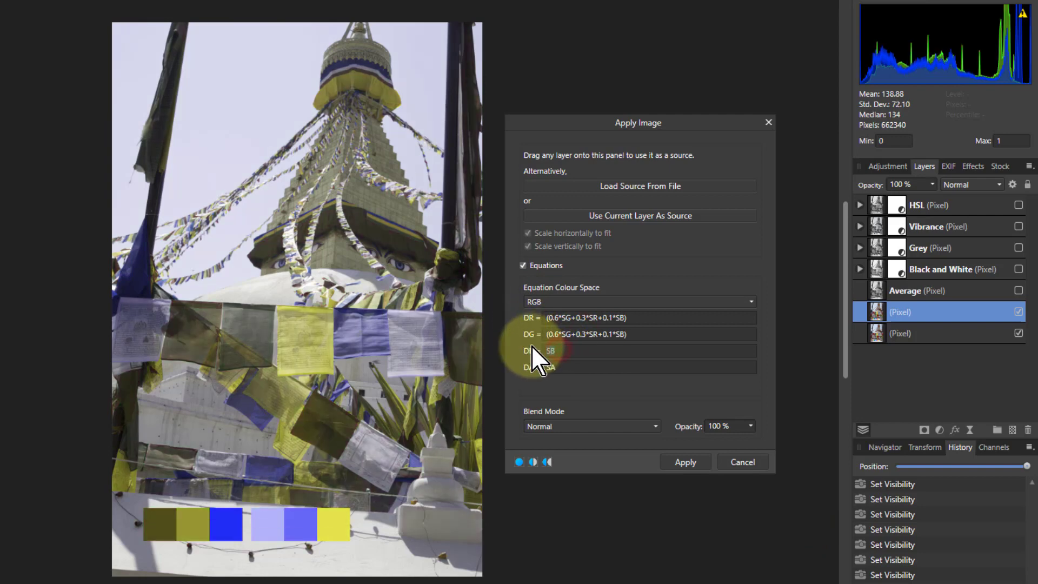
{"action": "key", "text": "ctrl+v"}
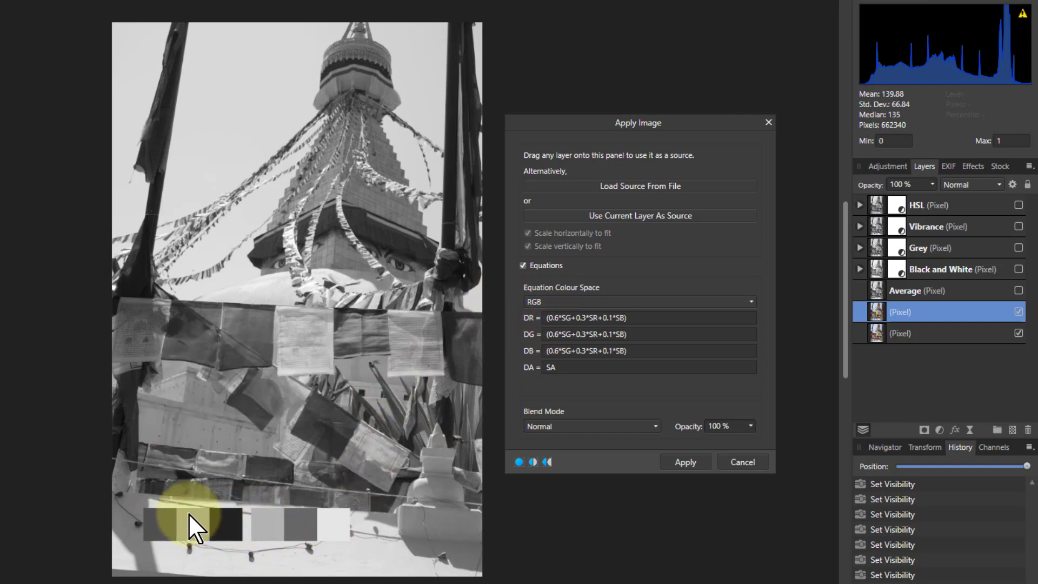
Step: Apply the weighted greyscale and rename the pixel layer 'Weighted Average'
{"action": "left_click", "coordinate": [686, 462]}
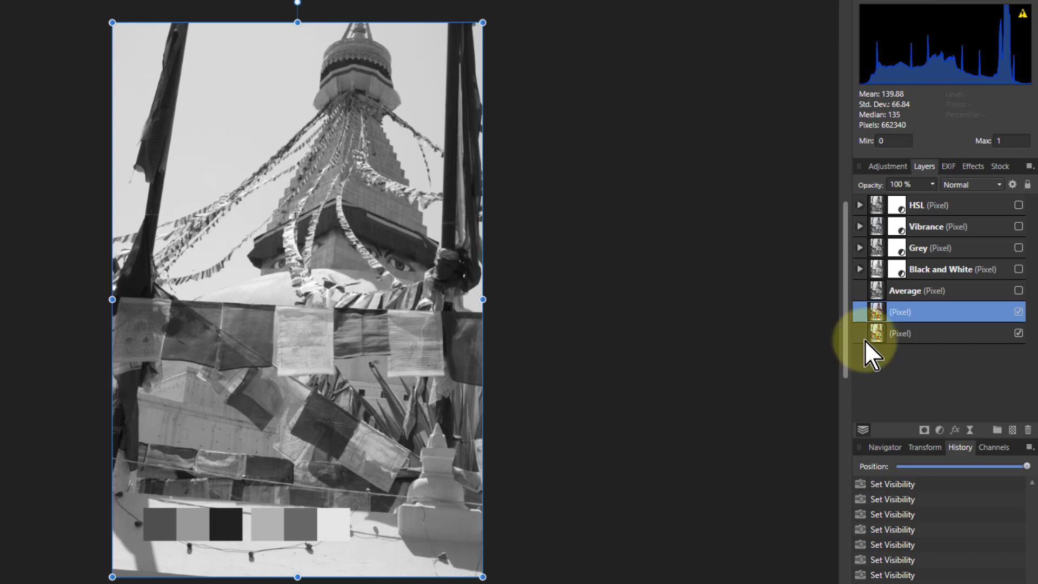
{"action": "double_click", "coordinate": [907, 312]}
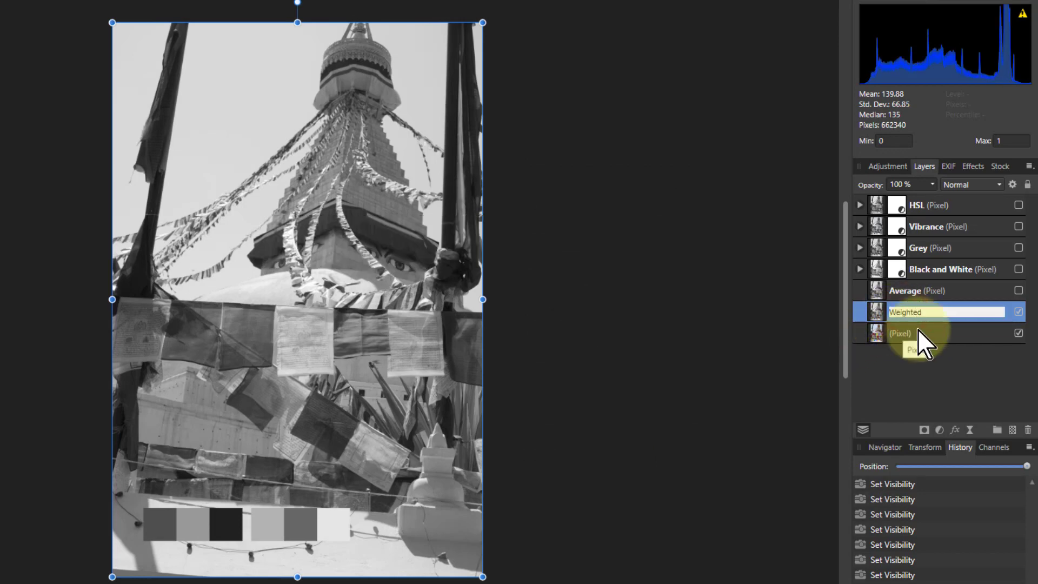
{"action": "type", "text": "Weighted Average"}
{"action": "key", "text": "Return"}
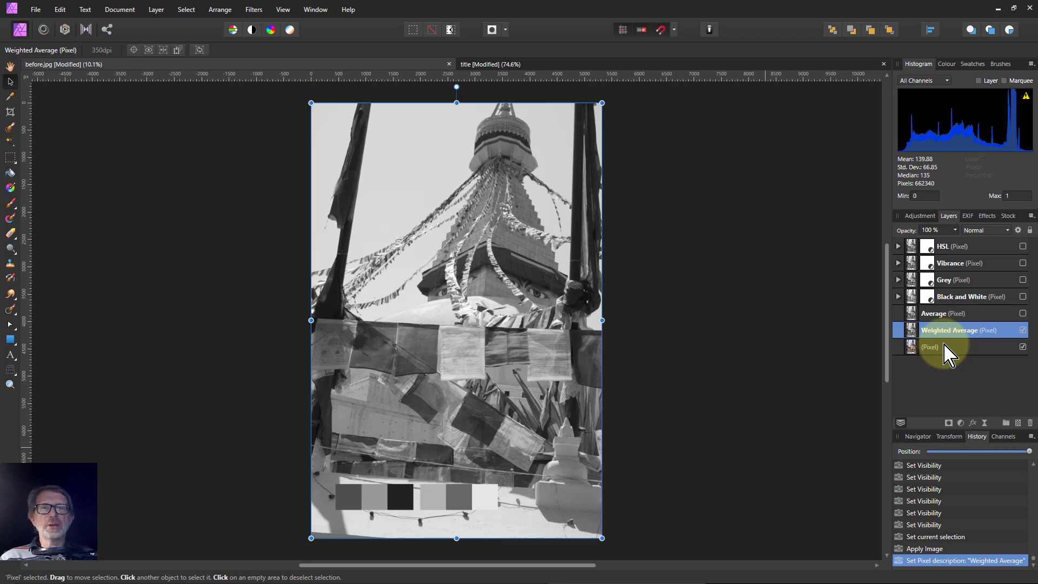
Step: Show the Channels panel listing the composite and Weighted Average RGB channels
{"action": "left_click", "coordinate": [1002, 436]}
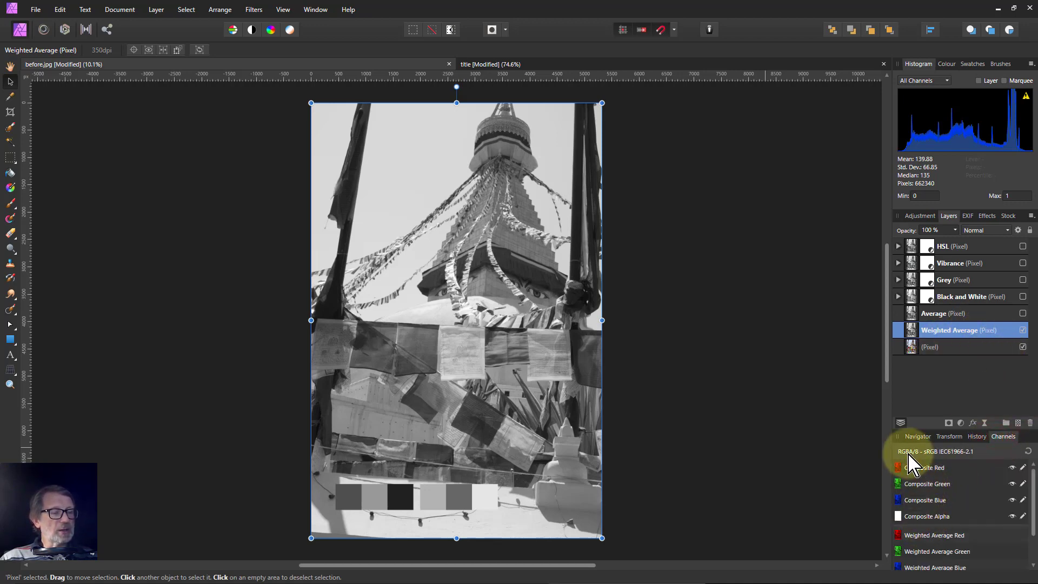